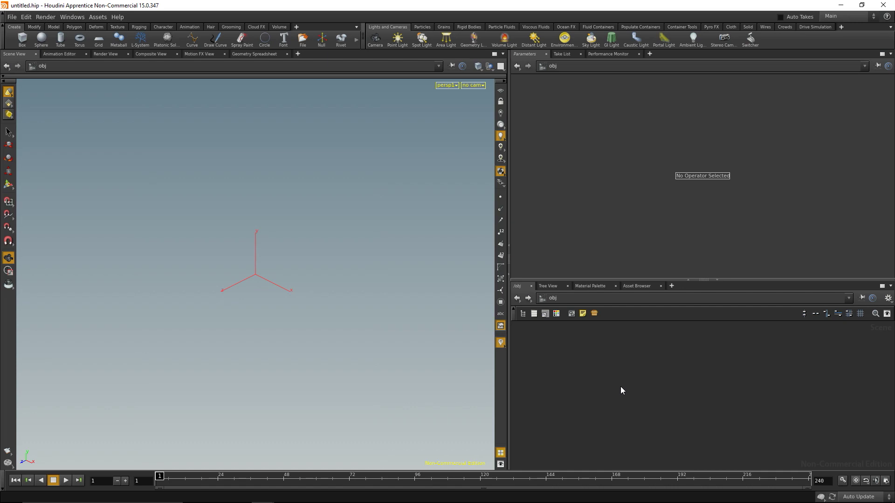
# Step: Create a Geometry object in the scene network and go inside it
pyautogui.press('Tab')
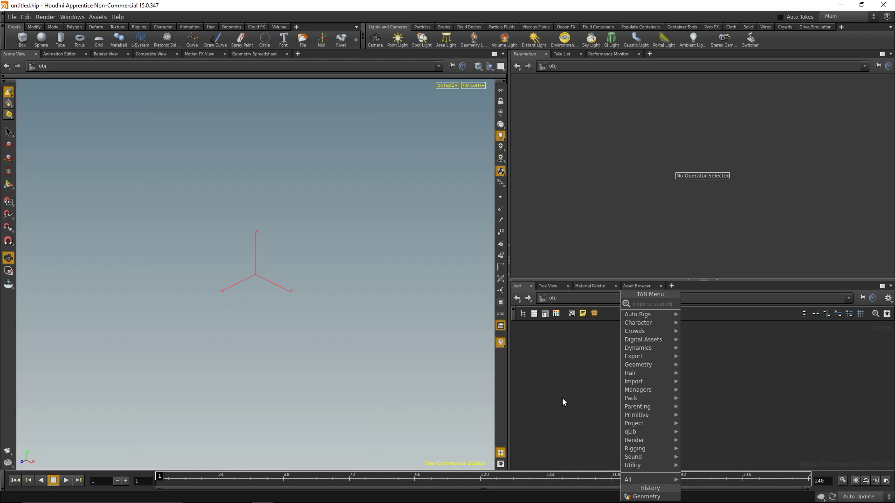
pyautogui.write('geo')
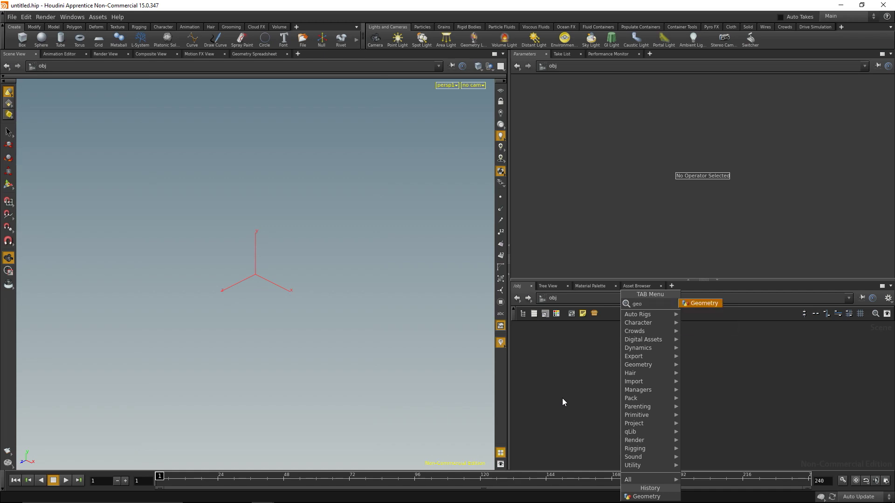
pyautogui.press('Return')
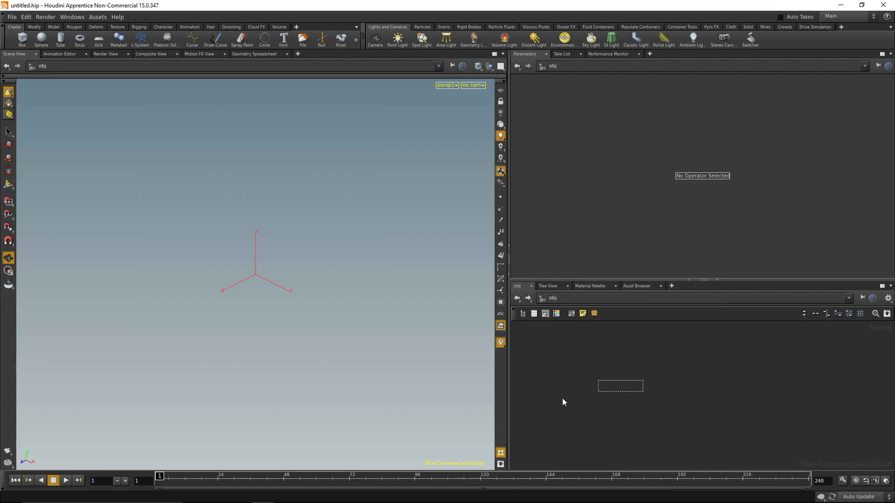
pyautogui.click(562, 398)
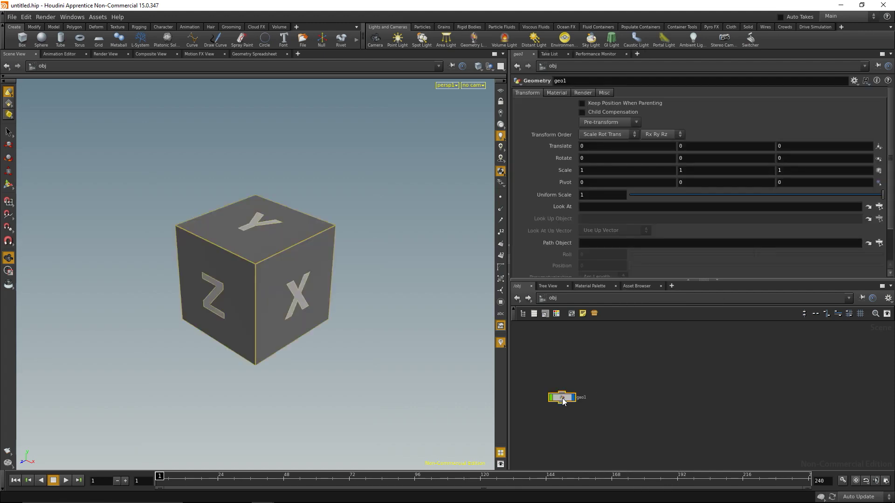
pyautogui.press('h')
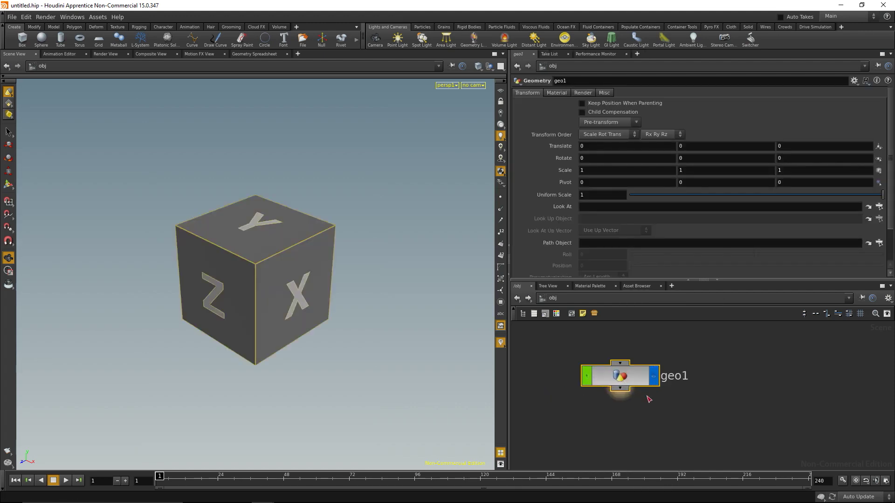
pyautogui.press('i')
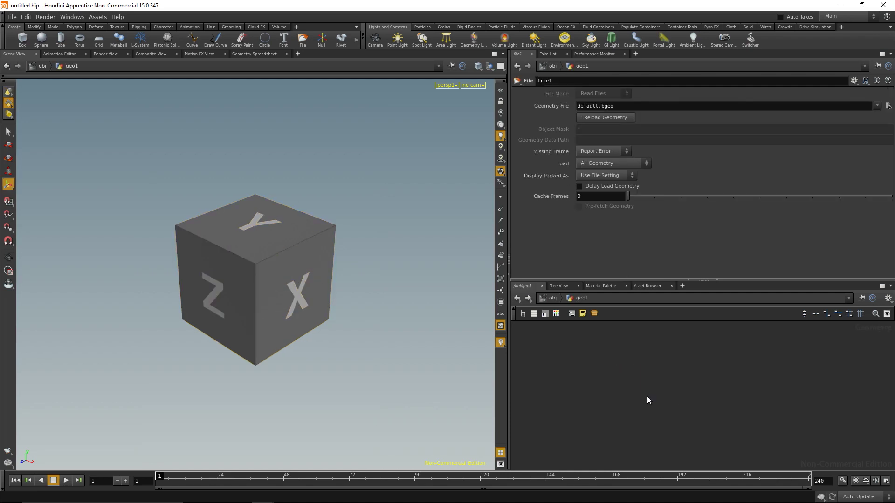
# Step: Enlarge the network area and delete the default file node inside the geometry object
pyautogui.press('h')
pyautogui.moveTo(703, 280); pyautogui.dragTo(703, 229)
pyautogui.press('h')
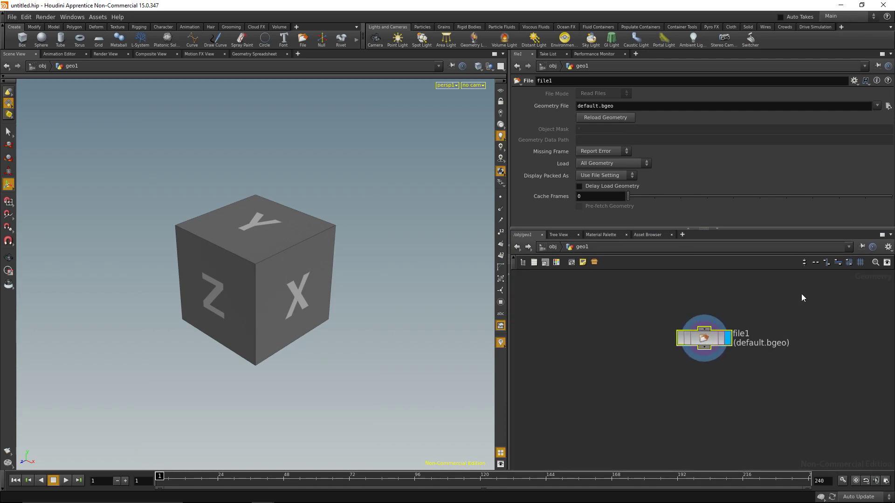
pyautogui.press('Delete')
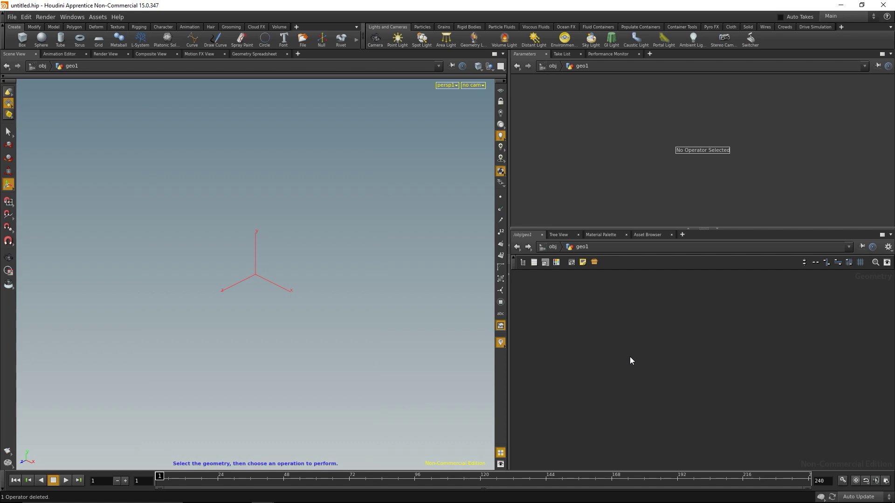
# Step: Add a Grid node to the geometry network and view the grid from above
pyautogui.press('Tab')
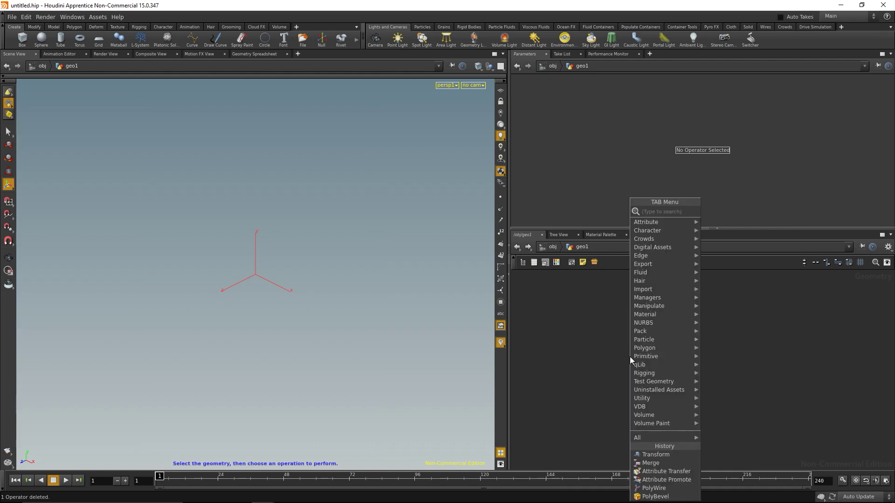
pyautogui.press('Escape')
pyautogui.hotkey('ctrl', 'z')
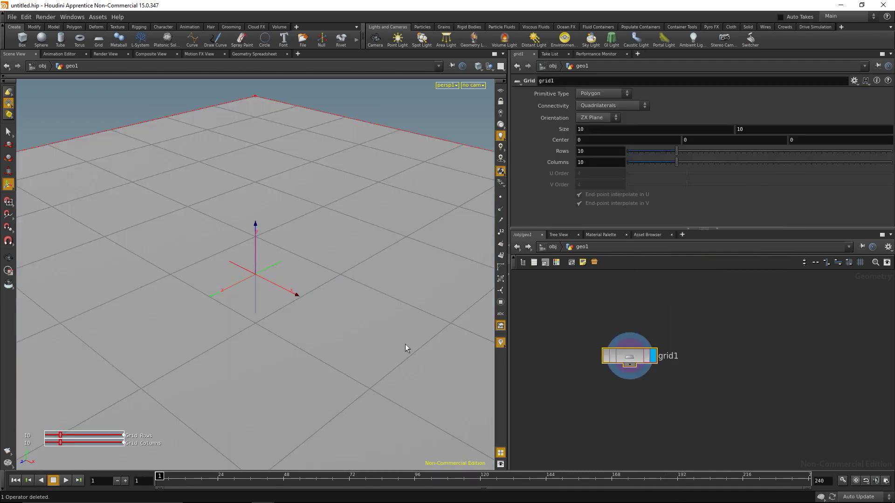
pyautogui.press('Escape')
pyautogui.moveTo(365, 299); pyautogui.dragTo(310, 373)
pyautogui.press('Escape')
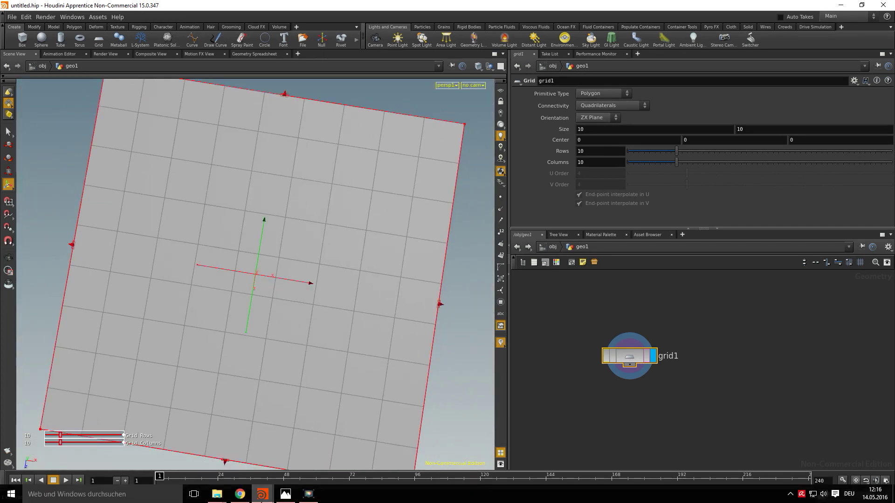
# Step: Check the Rembrandt image's pixel dimensions in Chrome, and set the grid's size to 664 by 900 in Houdini
pyautogui.click(261, 495)
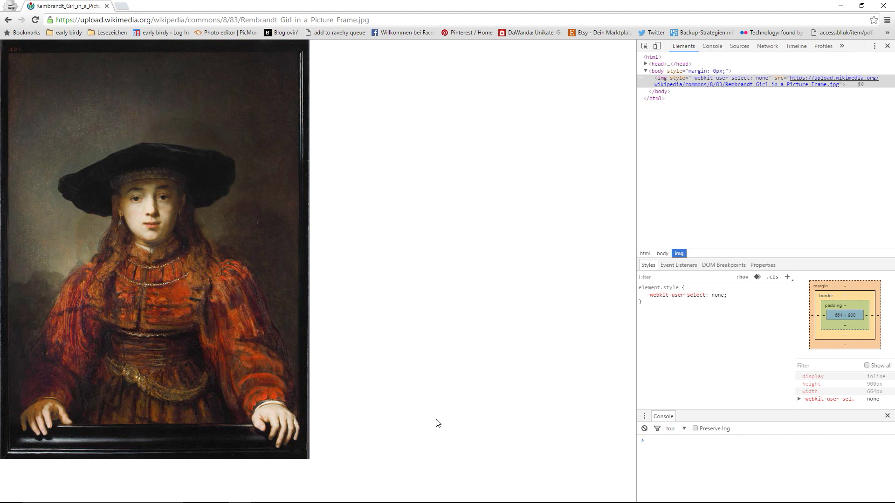
pyautogui.click(411, 497)
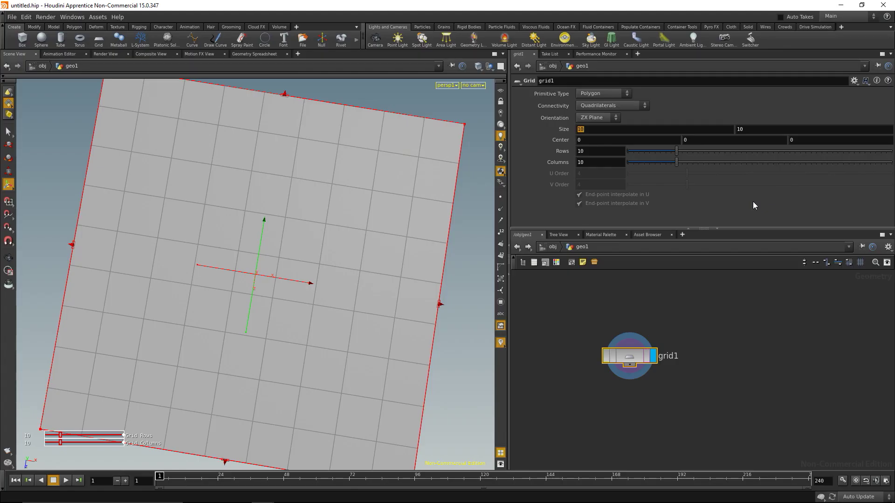
pyautogui.write('664')
pyautogui.press('Tab')
pyautogui.write('900')
pyautogui.press('Return')
pyautogui.press('Escape')
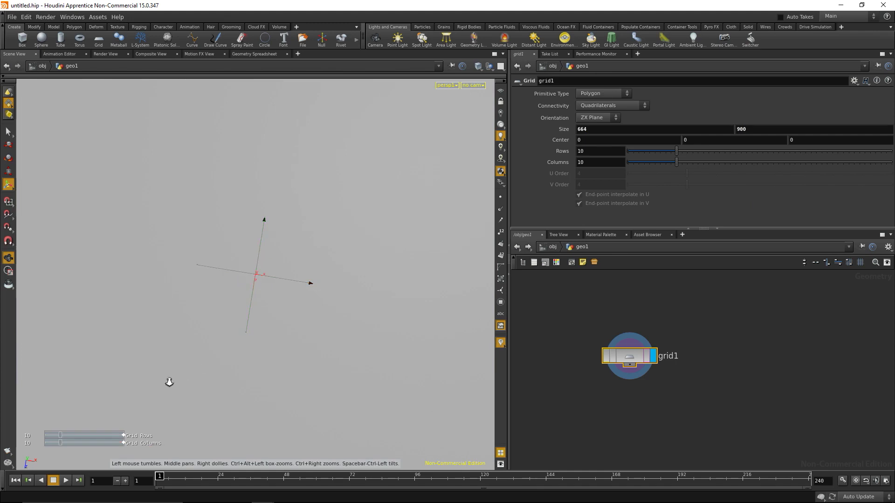
pyautogui.scroll(-10, 370, 307)
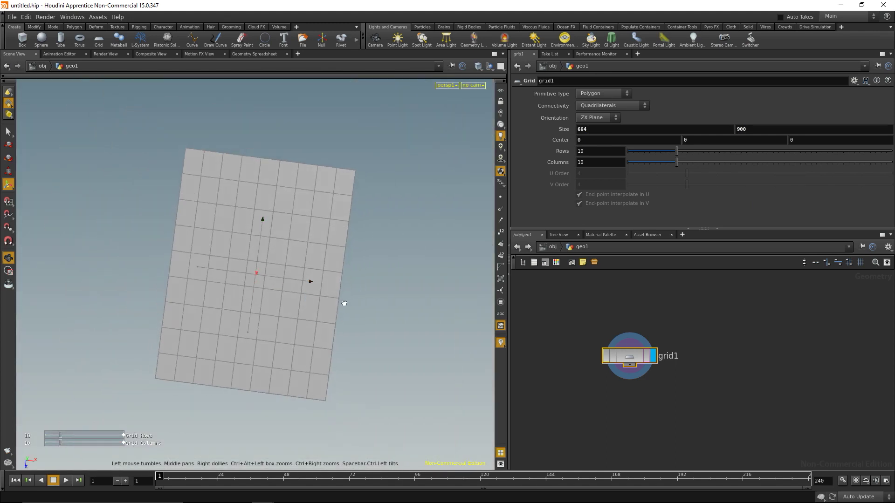
pyautogui.scroll(3, 354, 280)
pyautogui.press('Return')
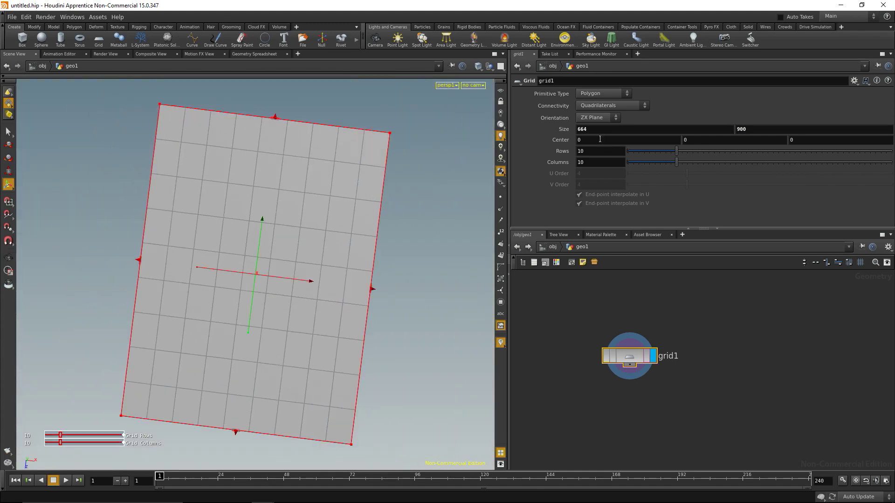
# Step: Scale the grid's size values down to 6.64 by 9.00
pyautogui.click(581, 130)
pyautogui.write('.')
pyautogui.write('.')
pyautogui.press('Escape')
pyautogui.scroll(5, 331, 285)
pyautogui.scroll(3, 331, 284)
pyautogui.press('Return')
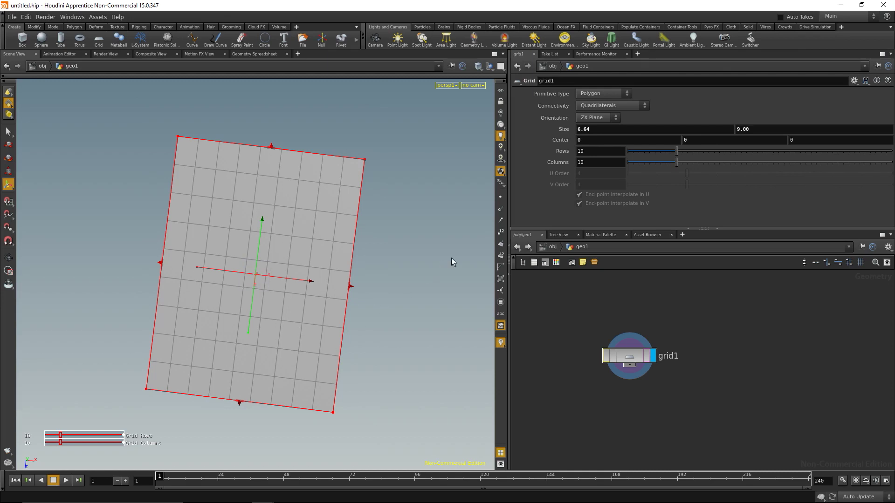
# Step: Set the grid's rows to 664 and columns to 900, and inspect the cell proportions
pyautogui.click(601, 151)
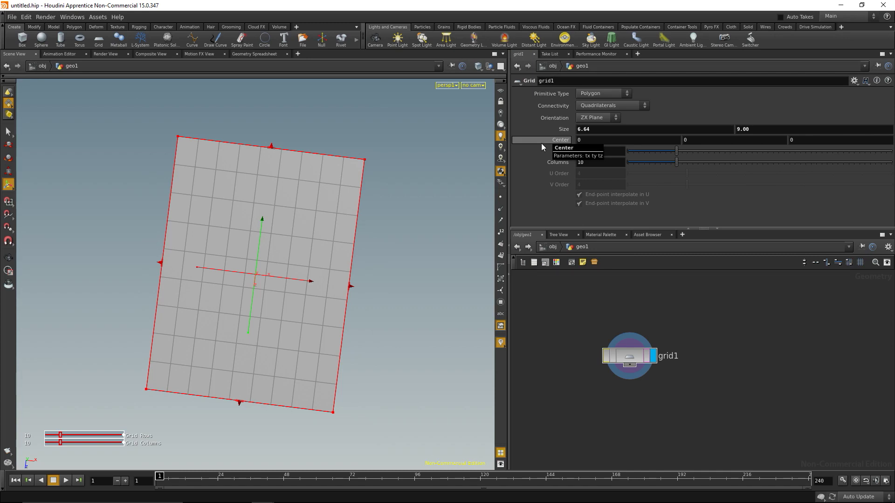
pyautogui.write('664')
pyautogui.press('Tab')
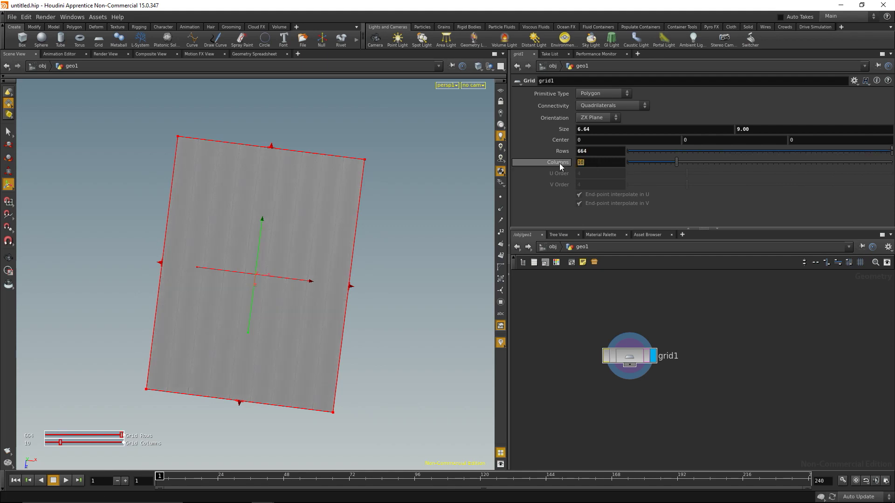
pyautogui.write('900')
pyautogui.press('Return')
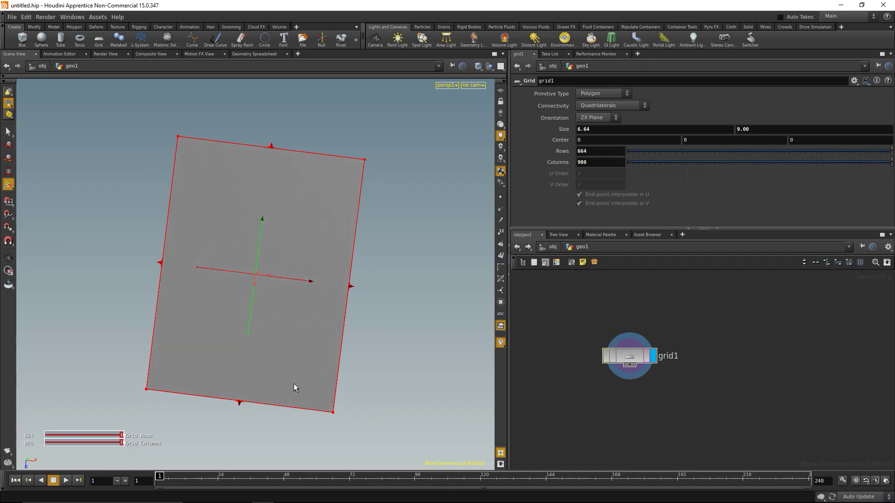
pyautogui.press('Escape')
pyautogui.scroll(6, 279, 349)
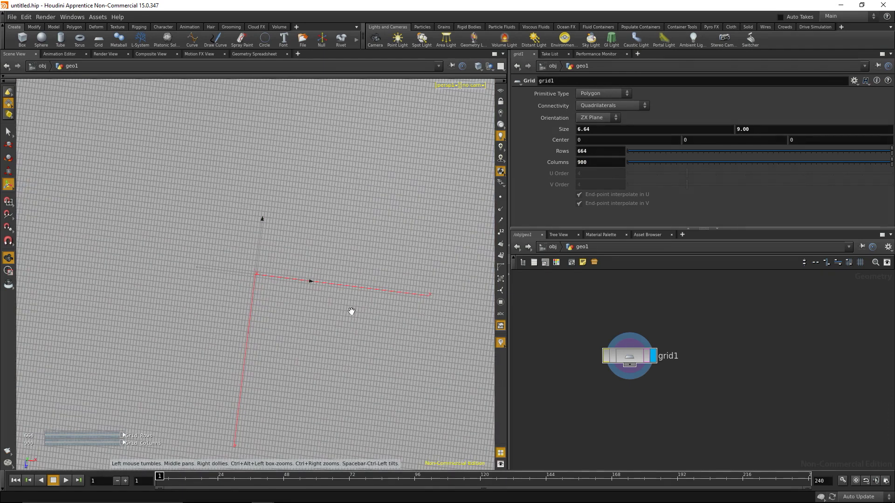
# Step: Set the grid's rows to 900 and columns to 664
pyautogui.doubleClick(593, 151)
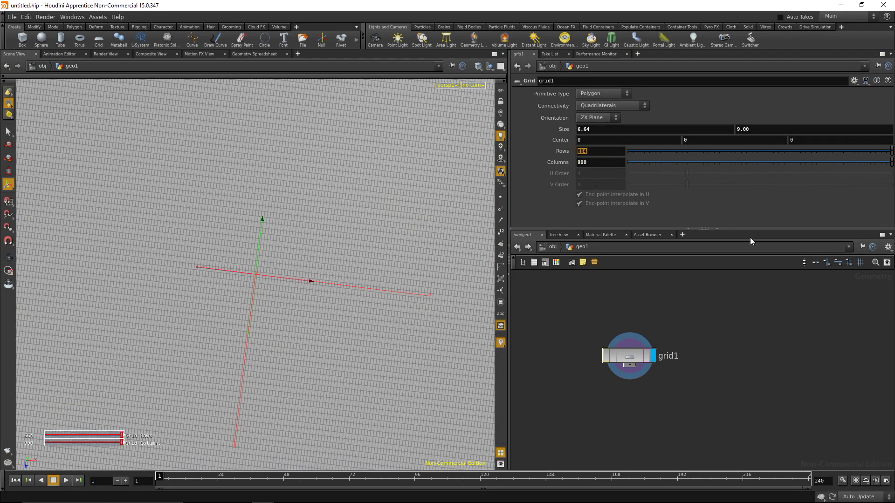
pyautogui.write('900')
pyautogui.press('Tab')
pyautogui.write('664')
pyautogui.press('Return')
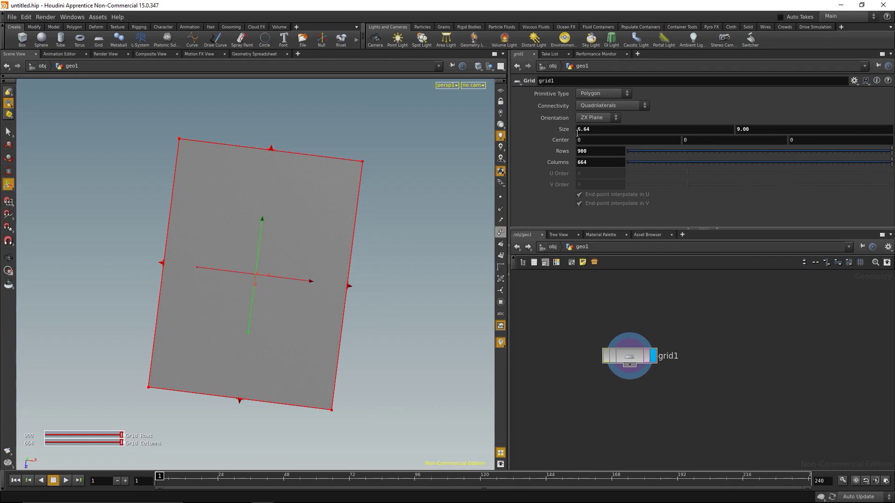
# Step: Copy the grid's X size parameter and paste it into Columns as the relative reference ch("sizex")
pyautogui.click(606, 132)
pyautogui.rightClick(600, 129)
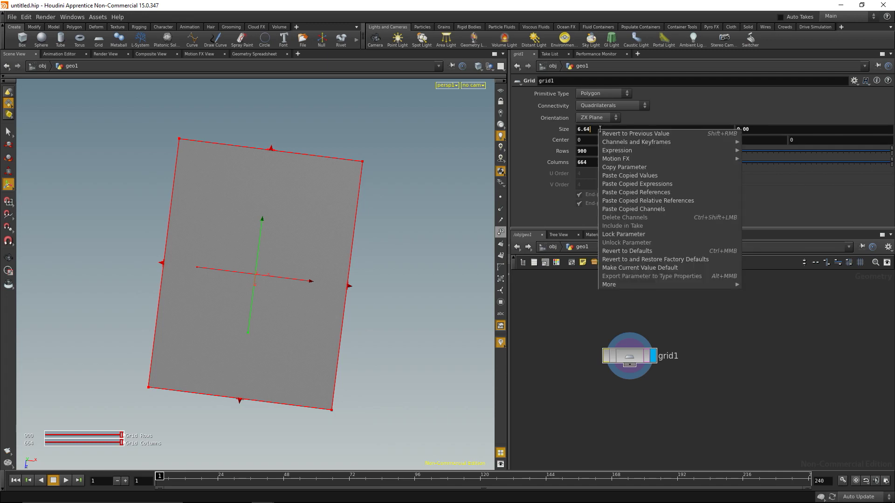
pyautogui.click(628, 167)
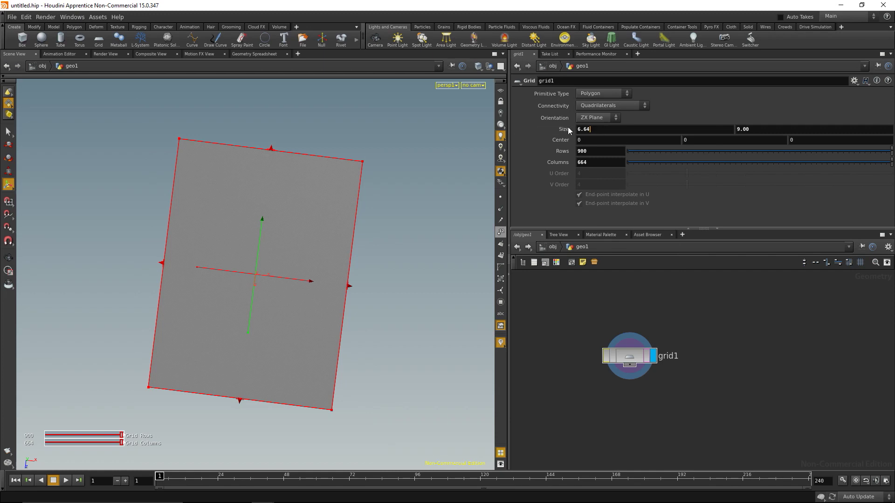
pyautogui.click(599, 162)
pyautogui.press('BackSpace')
pyautogui.rightClick(594, 162)
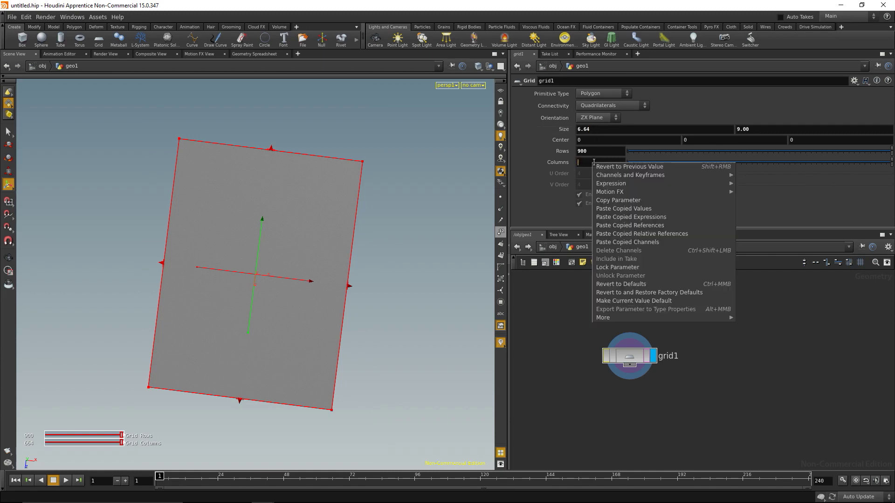
pyautogui.click(654, 236)
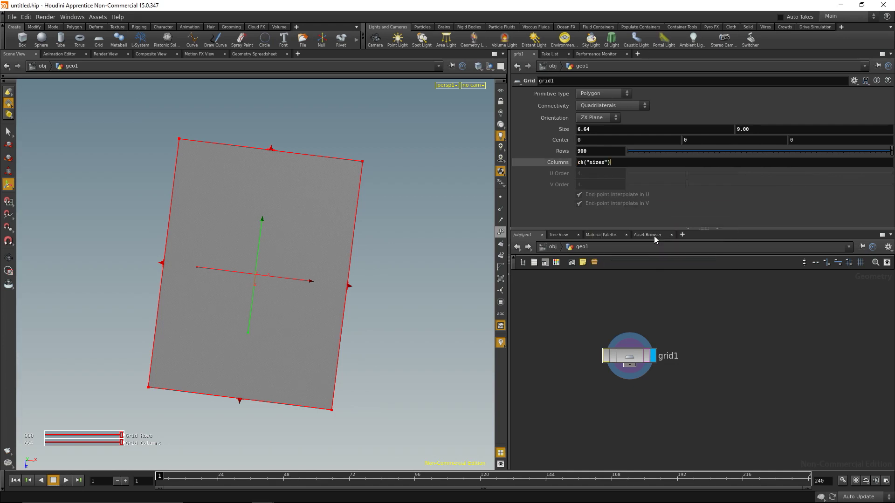
pyautogui.click(558, 164)
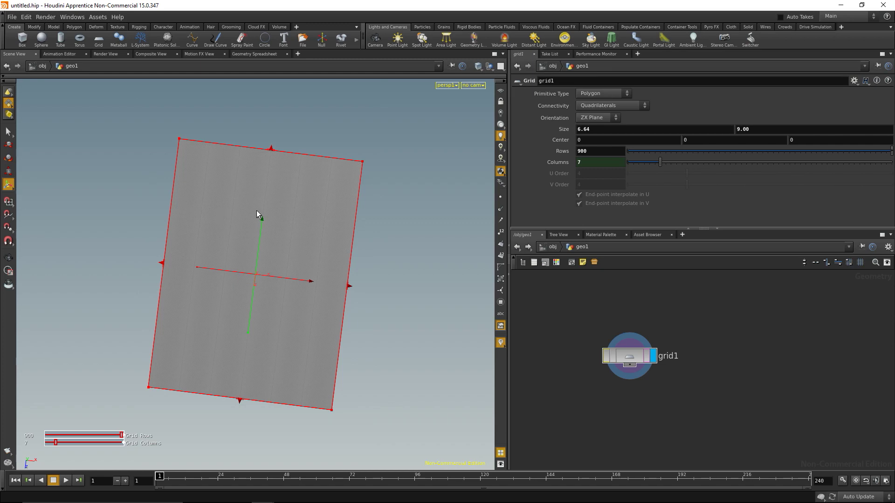
# Step: Multiply the Columns reference by 100 so the expression reads ch("sizex") * 100
pyautogui.click(622, 161)
pyautogui.write('ch("sizex")')
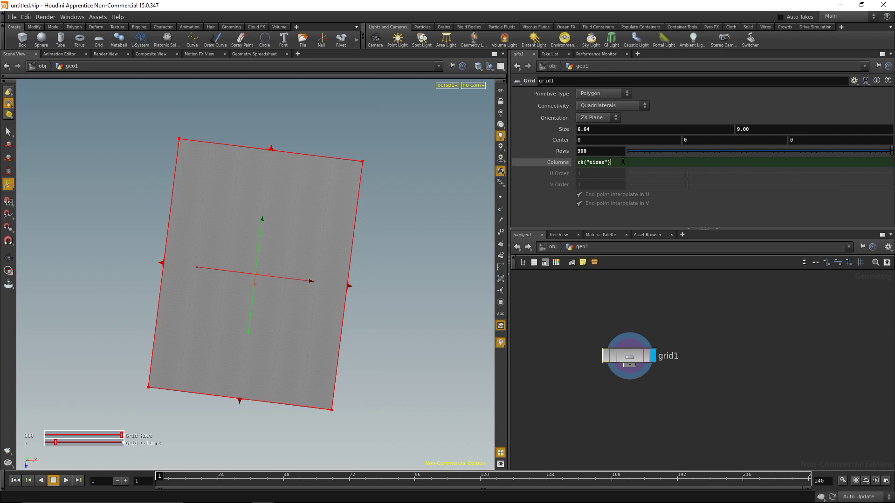
pyautogui.write('* 100')
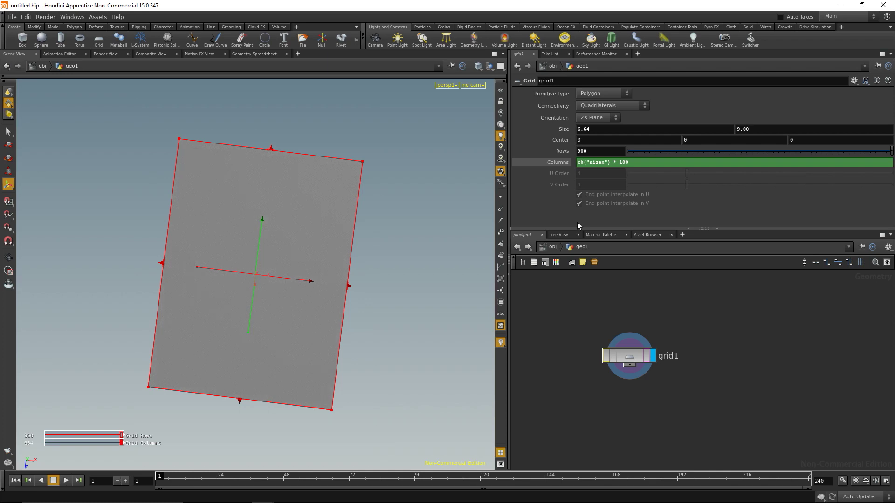
pyautogui.click(559, 163)
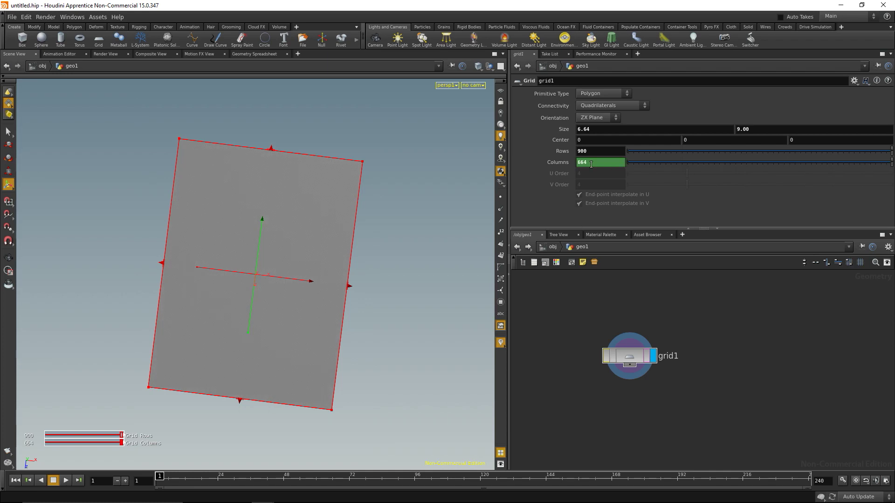
# Step: Copy the Columns expression into Rows, change it to ch("sizey") * 100, and inspect the resulting grid cells
pyautogui.click(560, 163)
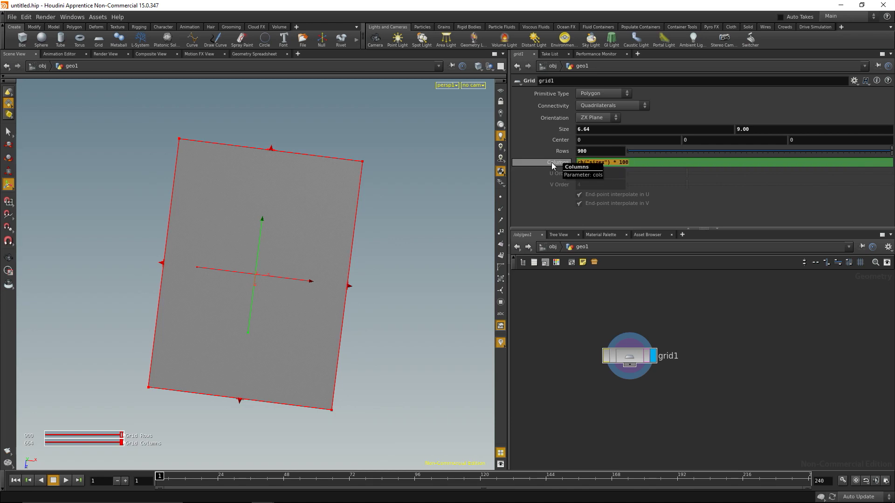
pyautogui.click(589, 162)
pyautogui.hotkey('ctrl', 'c')
pyautogui.click(612, 152)
pyautogui.hotkey('ctrl', 'v')
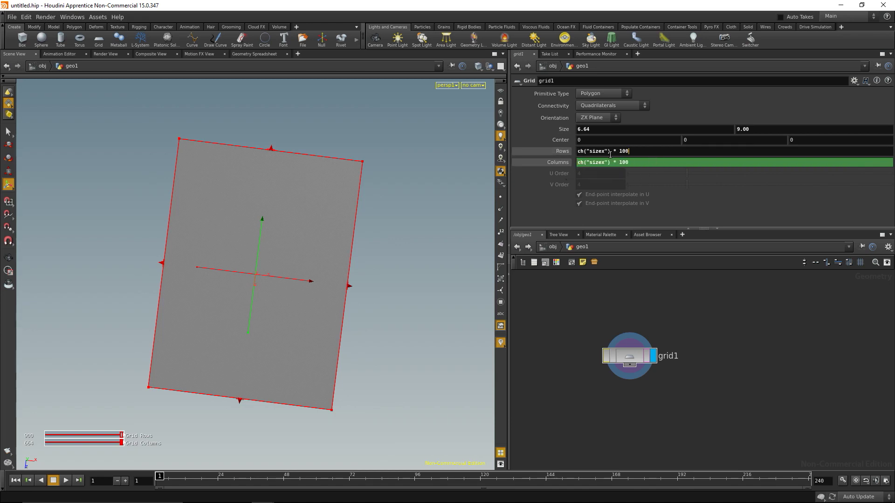
pyautogui.click(605, 152)
pyautogui.press('BackSpace')
pyautogui.write('y')
pyautogui.press('Return')
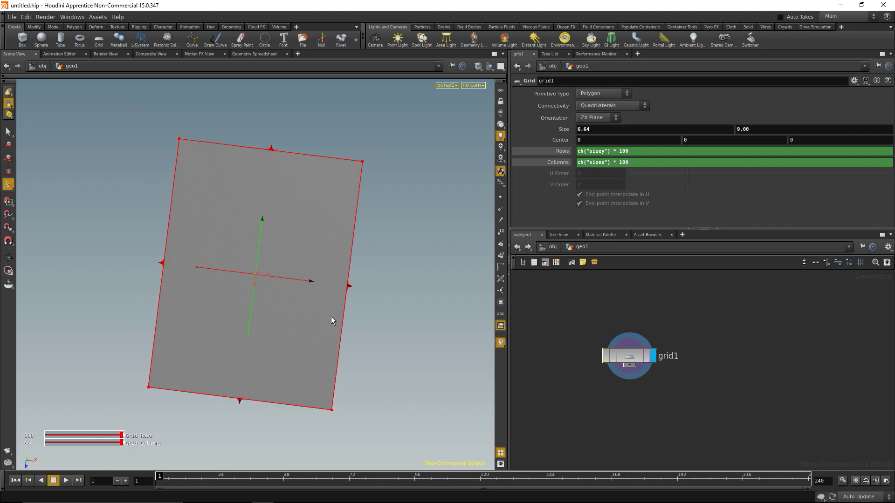
pyautogui.press('Escape')
pyautogui.scroll(5, 328, 286)
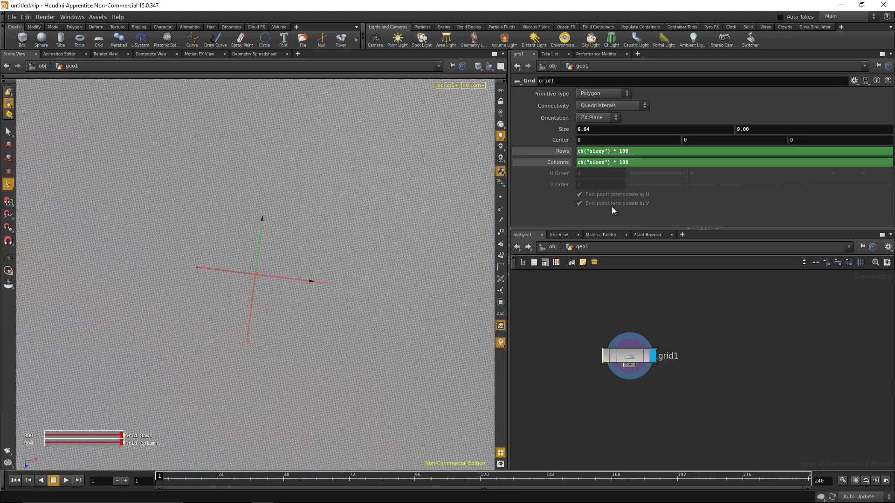
# Step: Try a grid Y size of 2 to test the size-driven rows, and undo the change
pyautogui.click(742, 129)
pyautogui.write('2')
pyautogui.press('Return')
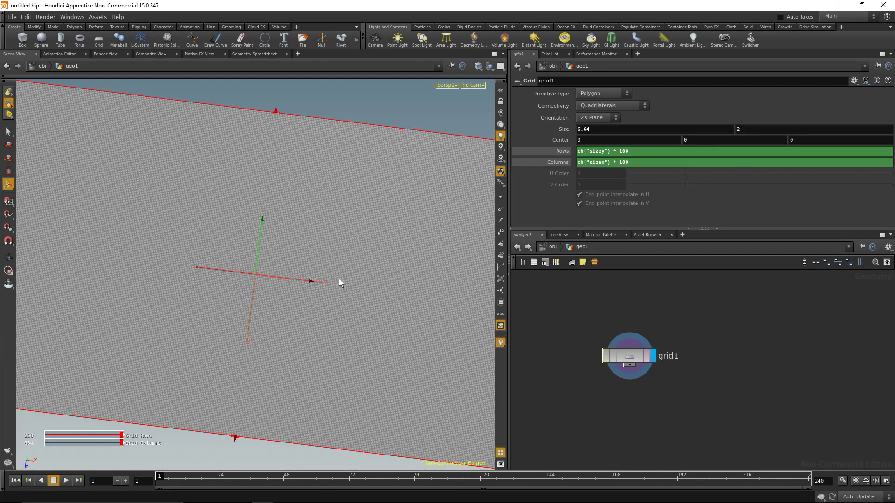
pyautogui.hotkey('ctrl', 'z')
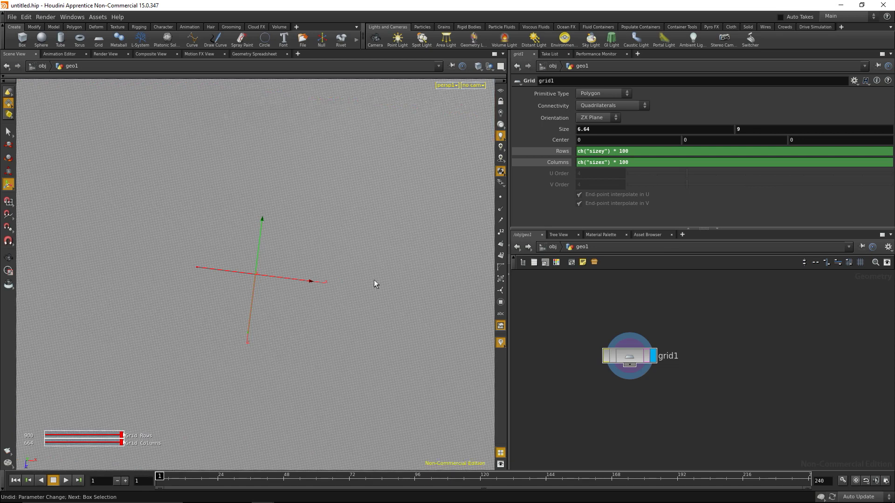
# Step: Add an Attribute from Map node, connect it below grid1 and make it the displayed node
pyautogui.scroll(-10, 374, 278)
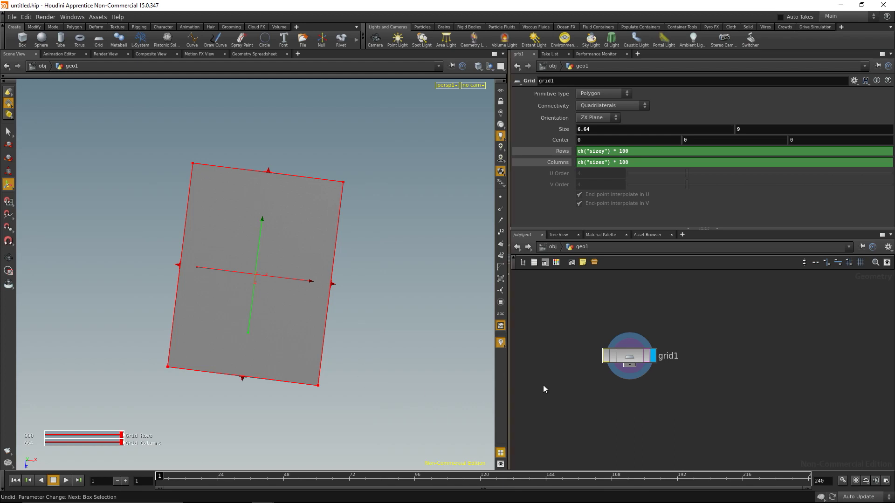
pyautogui.press('Tab')
pyautogui.write('attribfrom')
pyautogui.press('Return')
pyautogui.click(587, 389)
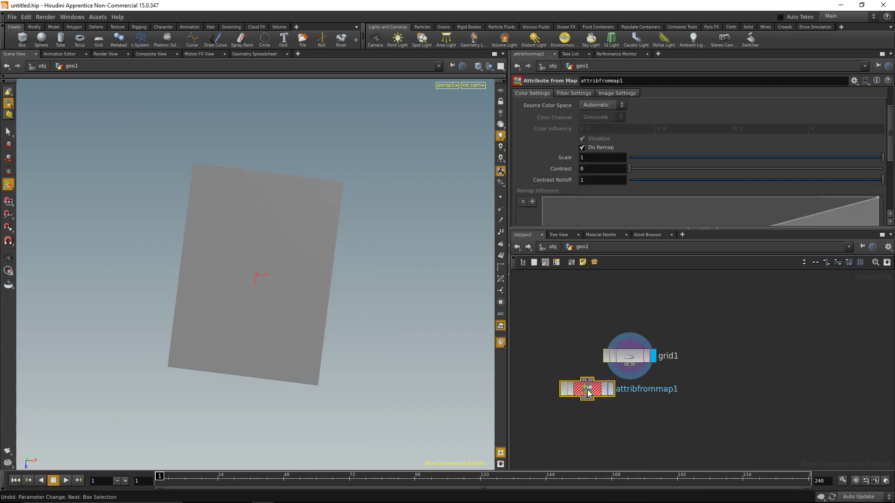
pyautogui.click(640, 415)
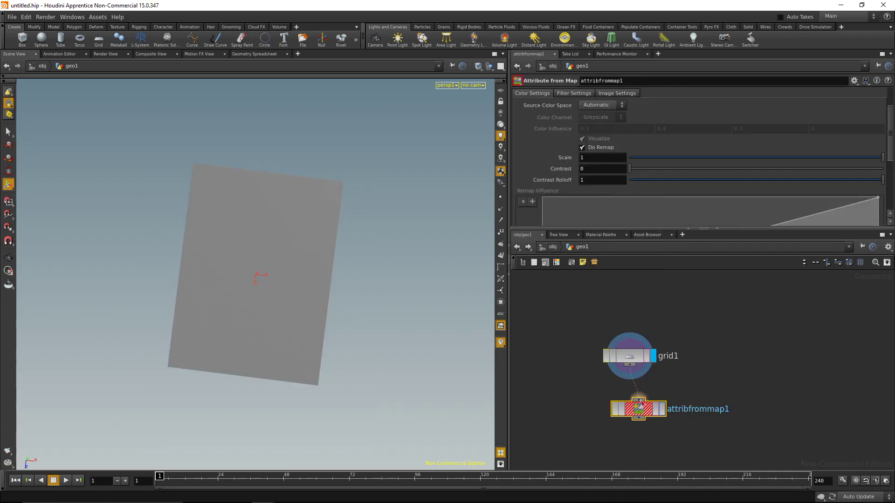
pyautogui.press('r')
pyautogui.press('l')
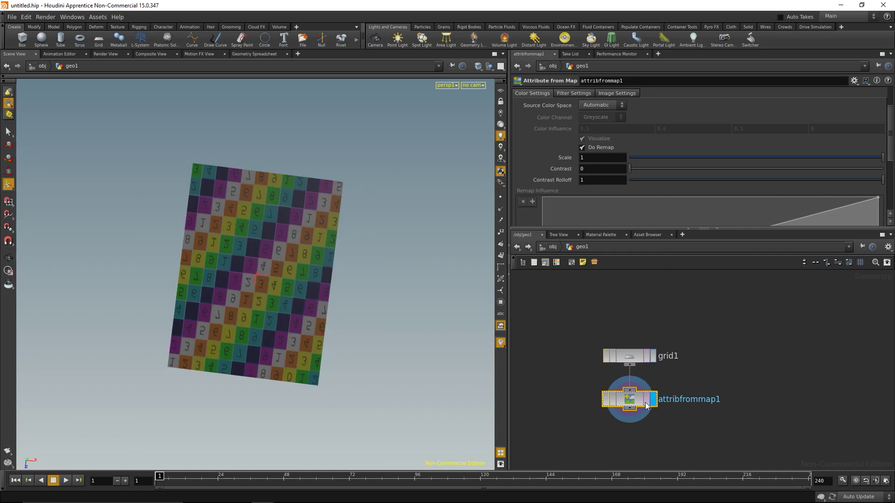
# Step: Flip the Attribute from Map image vertically by enabling Invert V in its image settings
pyautogui.scroll(5, 270, 289)
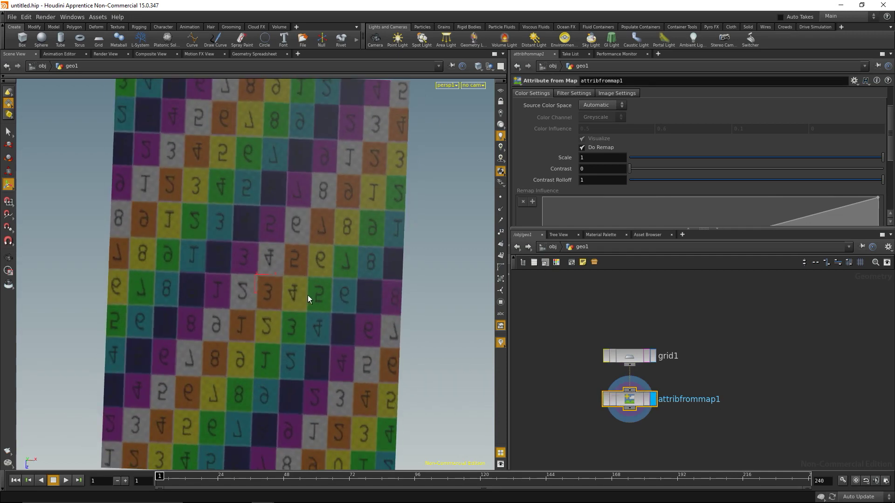
pyautogui.hotkey('space', 'h')
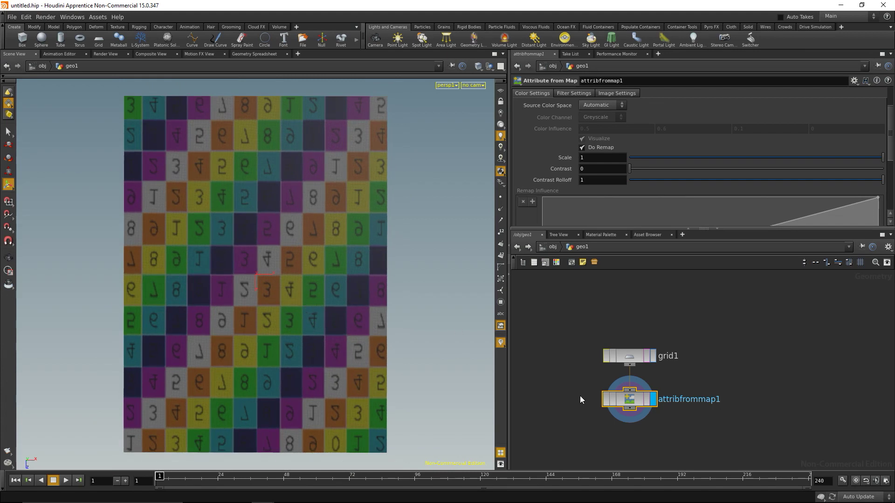
pyautogui.click(573, 400)
pyautogui.moveTo(702, 232); pyautogui.dragTo(702, 308)
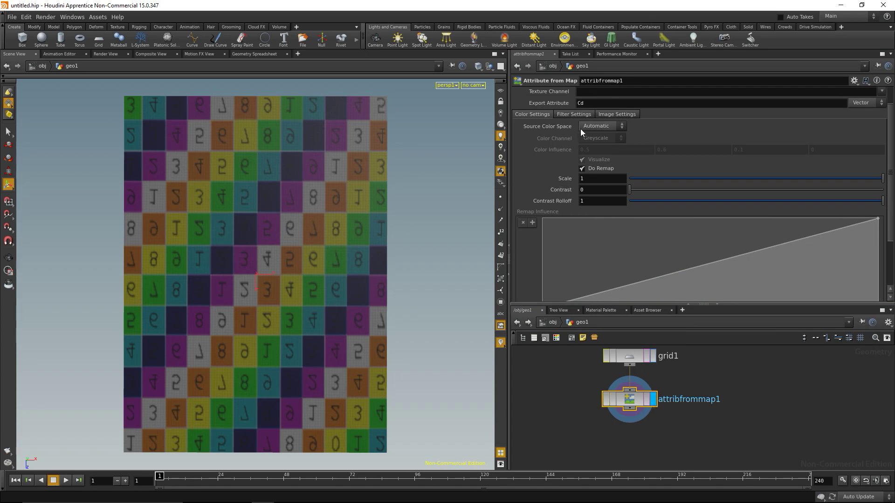
pyautogui.click(616, 112)
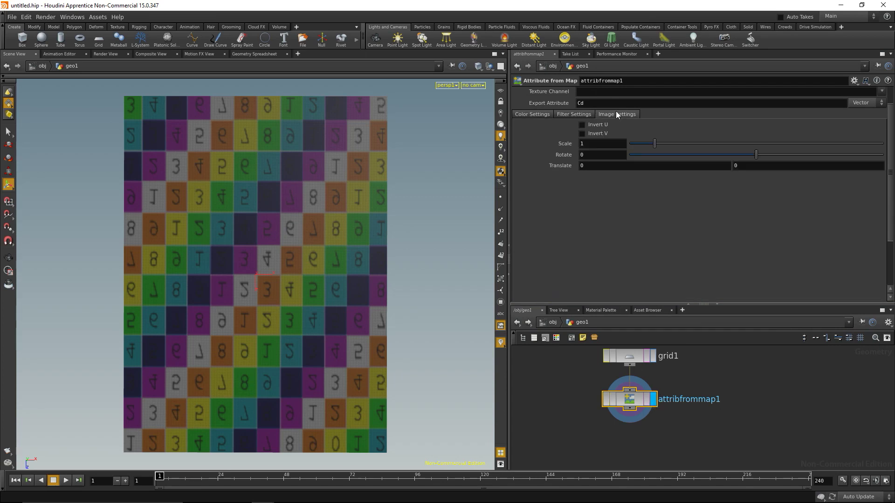
pyautogui.click(582, 133)
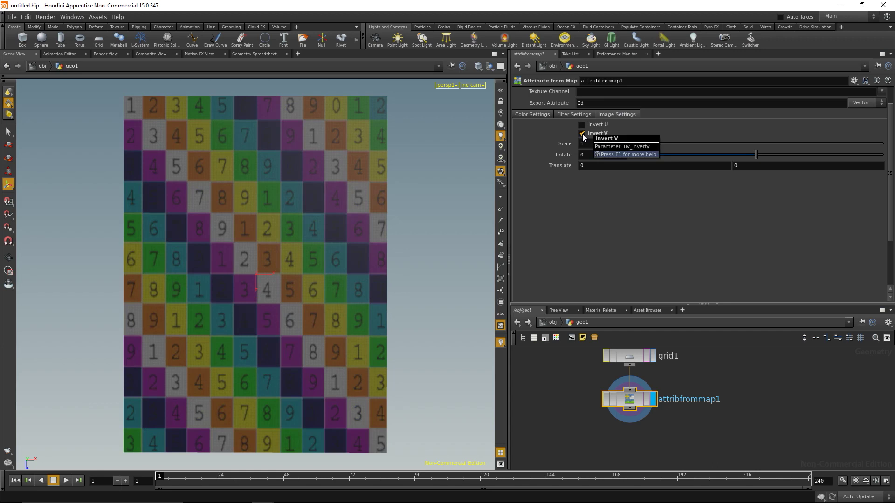
# Step: Load Rembrandt_Girl_in_a_Picture_Frame.jpg from the Houdini tex folder as the Attribute from Map node's texture map
pyautogui.scroll(1, 606, 205)
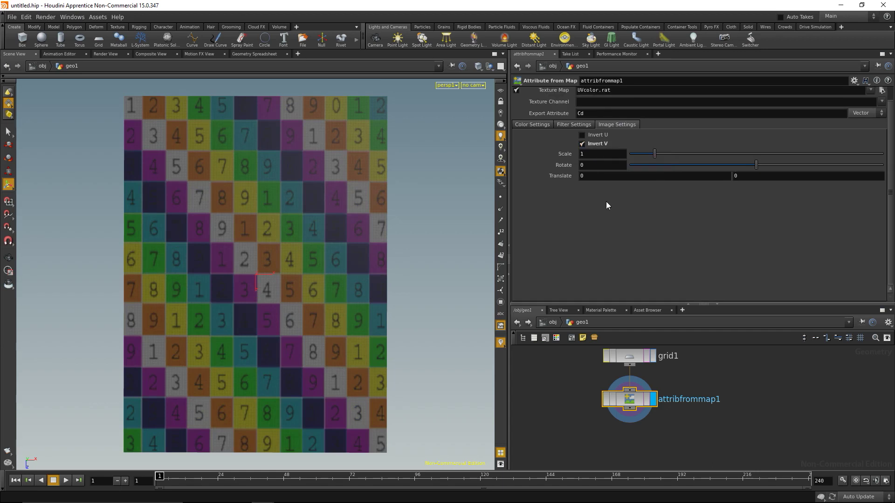
pyautogui.scroll(1, 605, 202)
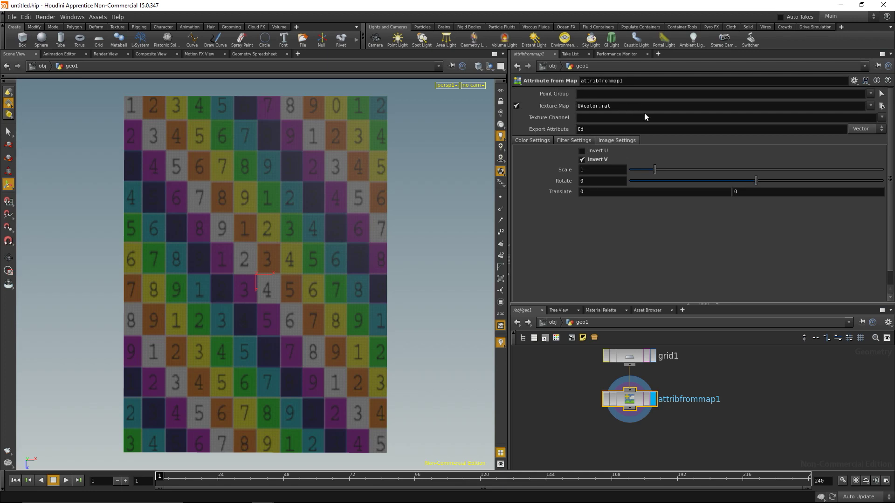
pyautogui.click(880, 107)
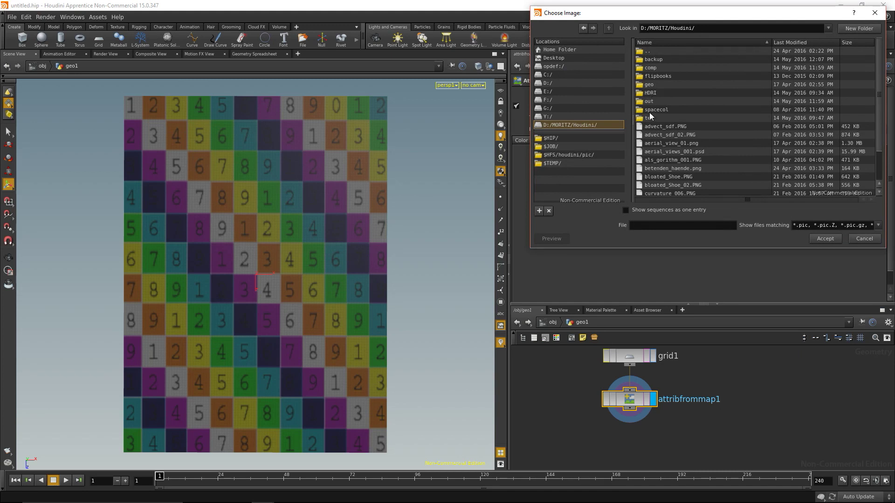
pyautogui.doubleClick(650, 117)
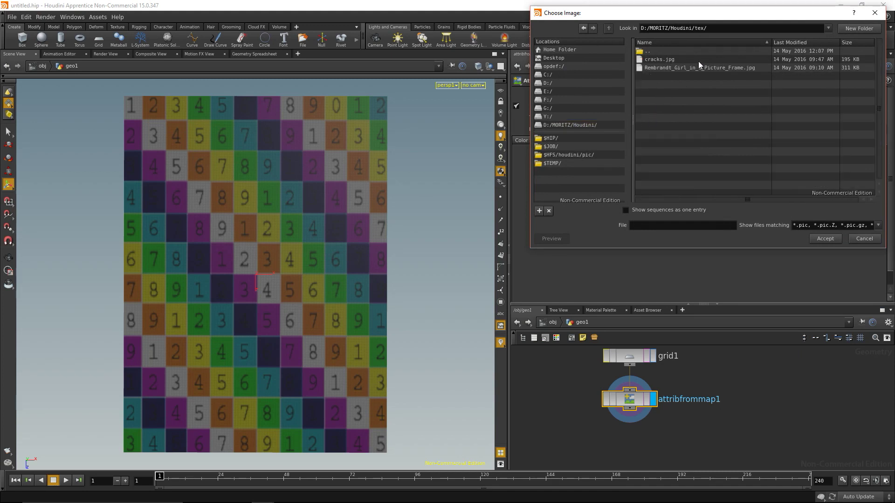
pyautogui.doubleClick(686, 67)
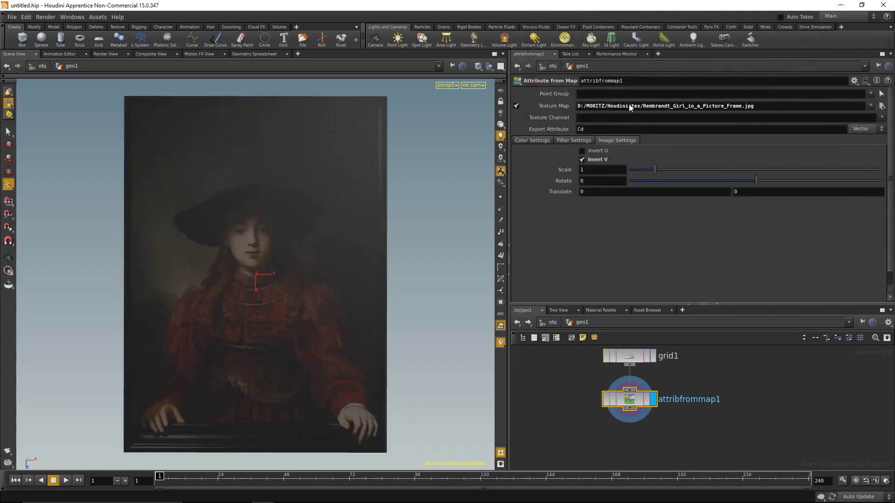
# Step: Disable the viewport's ambient lighting component and display the painting as Flat Shaded
pyautogui.rightClick(500, 136)
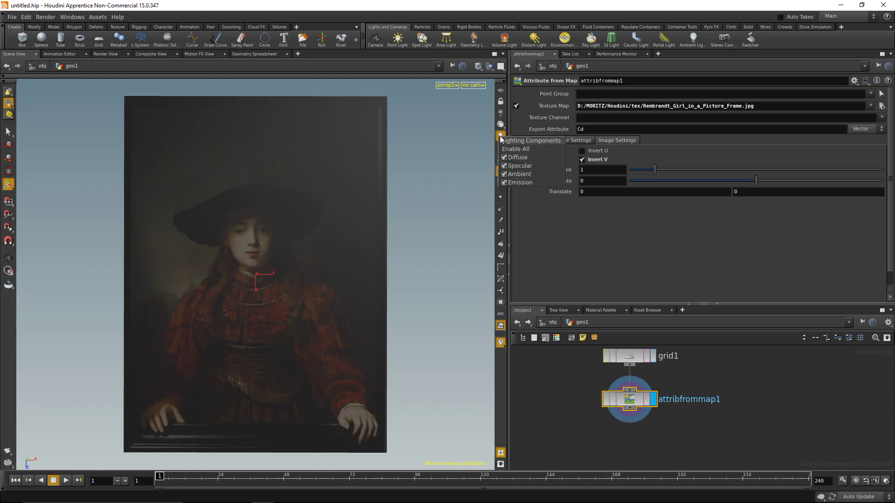
pyautogui.click(508, 174)
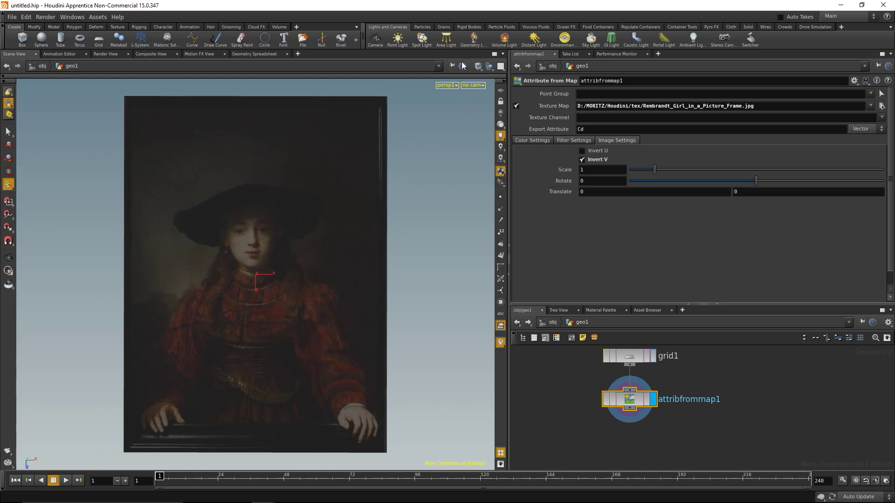
pyautogui.click(478, 67)
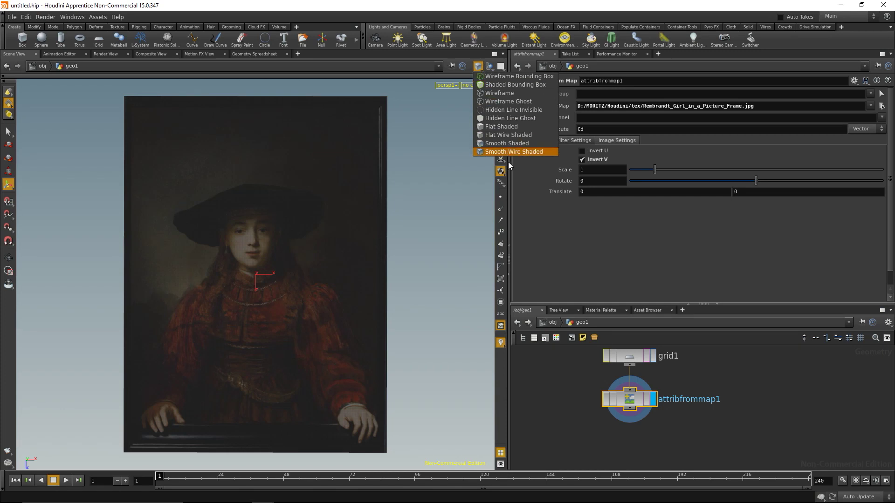
pyautogui.click(507, 127)
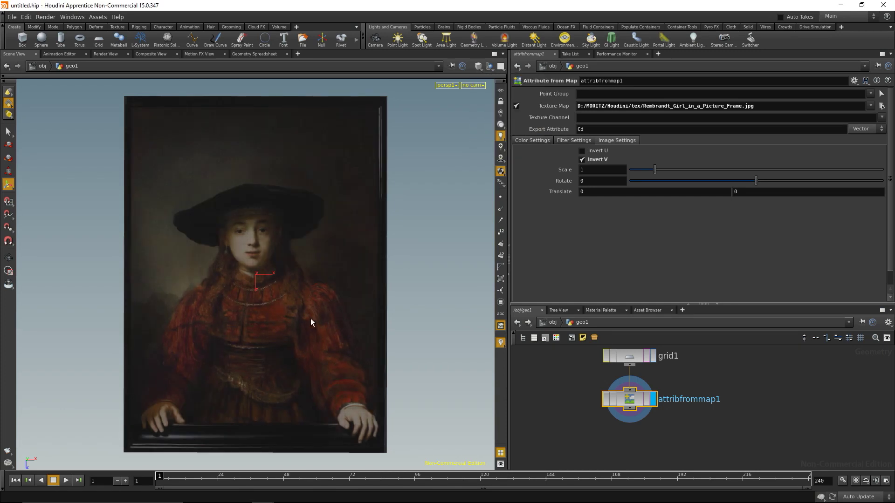
pyautogui.press('space')
pyautogui.moveTo(275, 250)
pyautogui.mouseDown()
pyautogui.moveTo(352, 232)
pyautogui.moveTo(256, 256)
pyautogui.moveTo(352, 250)
pyautogui.moveTo(316, 215)
pyautogui.mouseUp()
pyautogui.scroll(5, 352, 250)
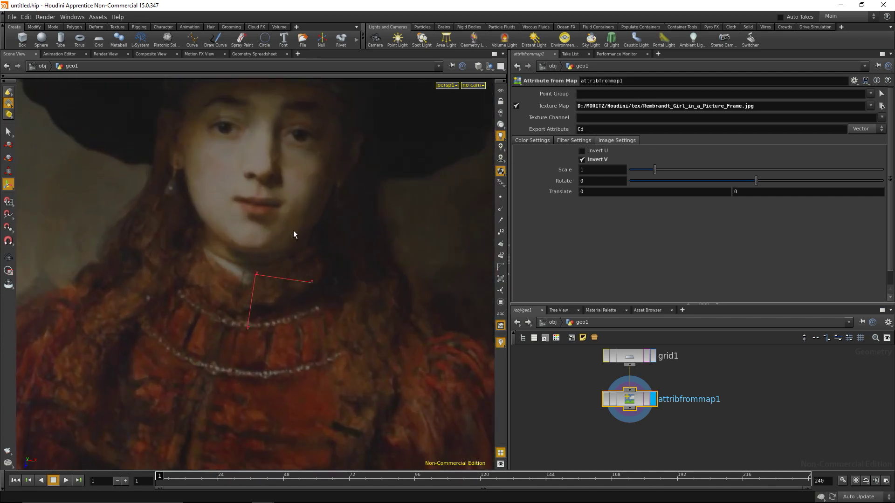
pyautogui.scroll(-5, 367, 244)
pyautogui.moveTo(368, 244)
pyautogui.mouseDown()
pyautogui.moveTo(260, 310)
pyautogui.moveTo(289, 314)
pyautogui.moveTo(261, 327)
pyautogui.mouseUp()
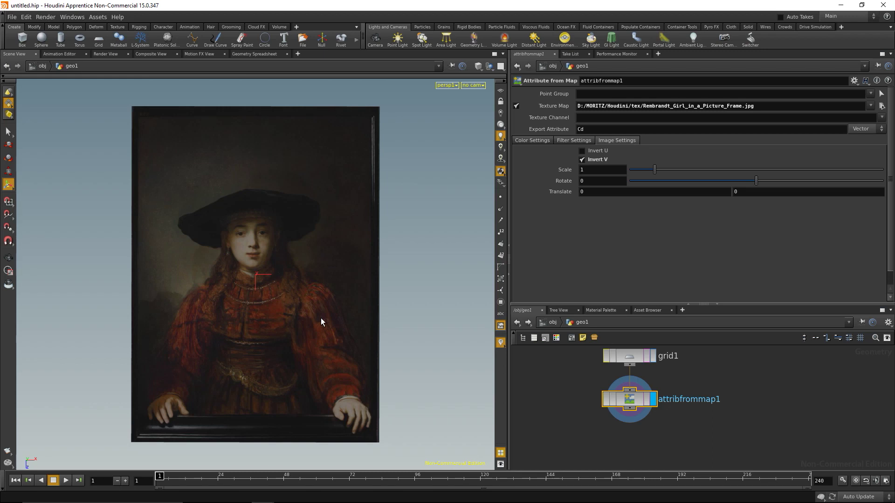
# Step: Add a Scatter node, connect it below attribfrommap1 and display its scattered points
pyautogui.moveTo(703, 304); pyautogui.dragTo(707, 220)
pyautogui.moveTo(705, 282); pyautogui.dragTo(705, 157)
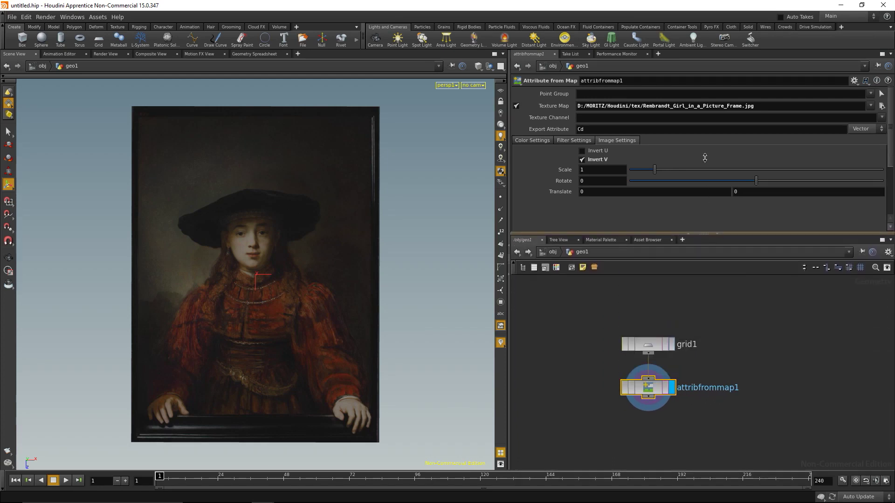
pyautogui.press('Tab')
pyautogui.write('s')
pyautogui.press('Return')
pyautogui.click(704, 396)
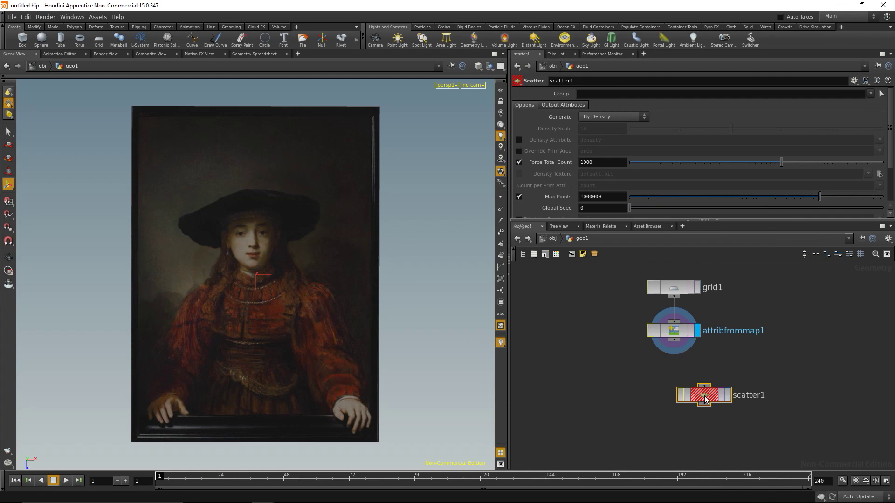
pyautogui.moveTo(704, 395); pyautogui.dragTo(671, 402)
pyautogui.moveTo(674, 340); pyautogui.dragTo(673, 387)
pyautogui.click(693, 400)
# Step: Set the viewport's particle point size to 12 pixels in the display options
pyautogui.press('d')
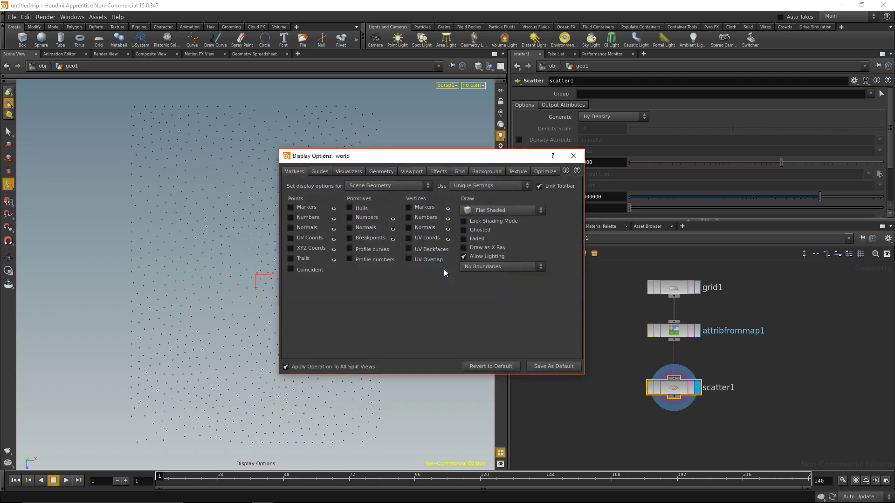
pyautogui.click(393, 173)
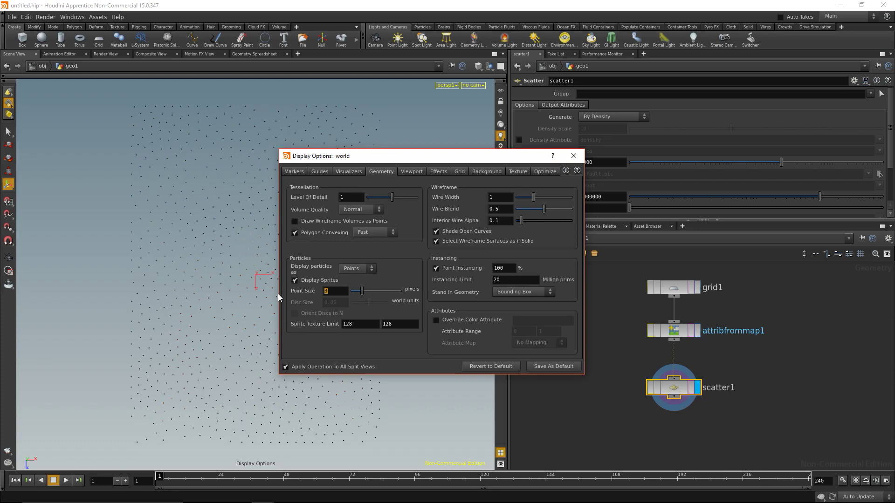
pyautogui.write('12')
pyautogui.press('Return')
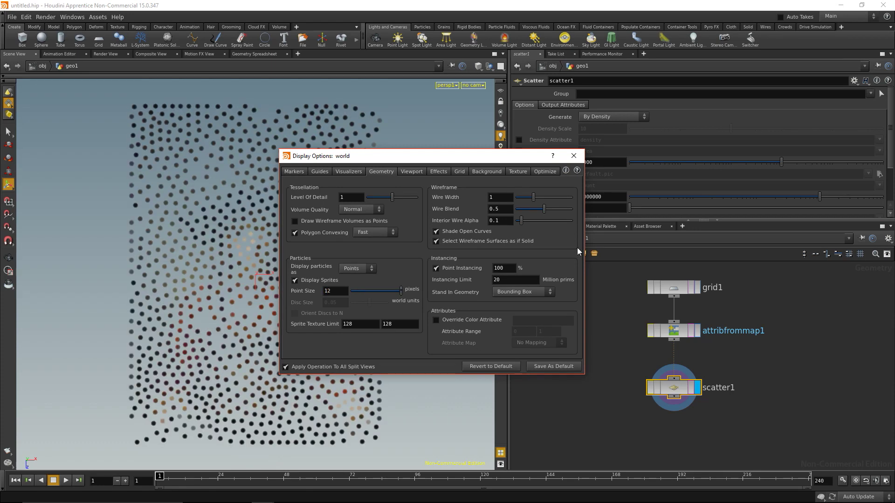
pyautogui.click(574, 156)
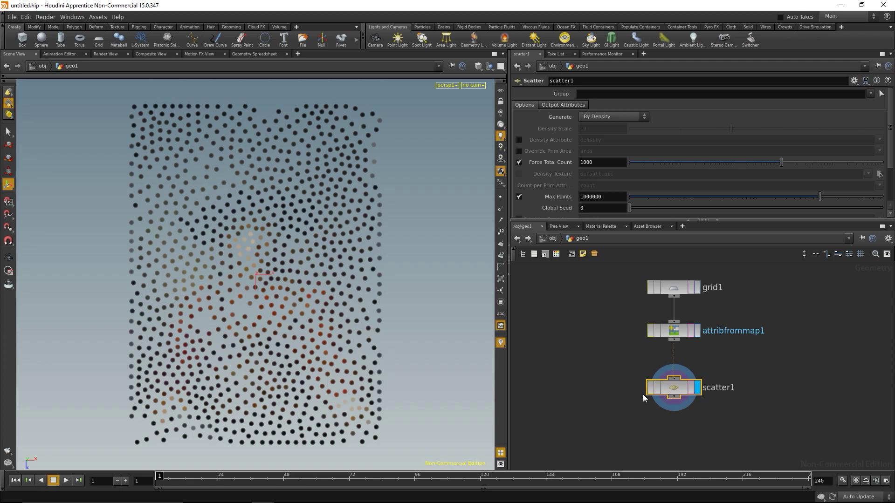
# Step: Add a Triangulate 2D node connected below scatter1 and display its mesh as Flat Wire Shaded
pyautogui.moveTo(643, 395); pyautogui.dragTo(638, 353, button='middle')
pyautogui.press('Tab')
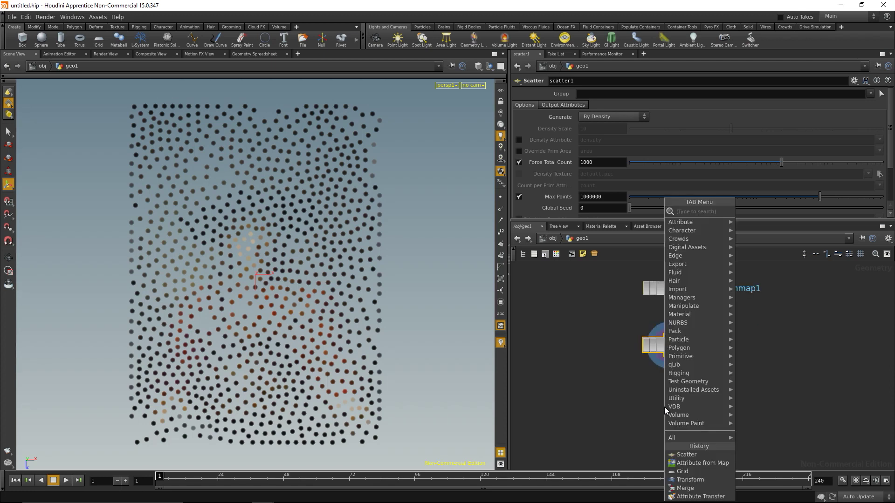
pyautogui.write('trina')
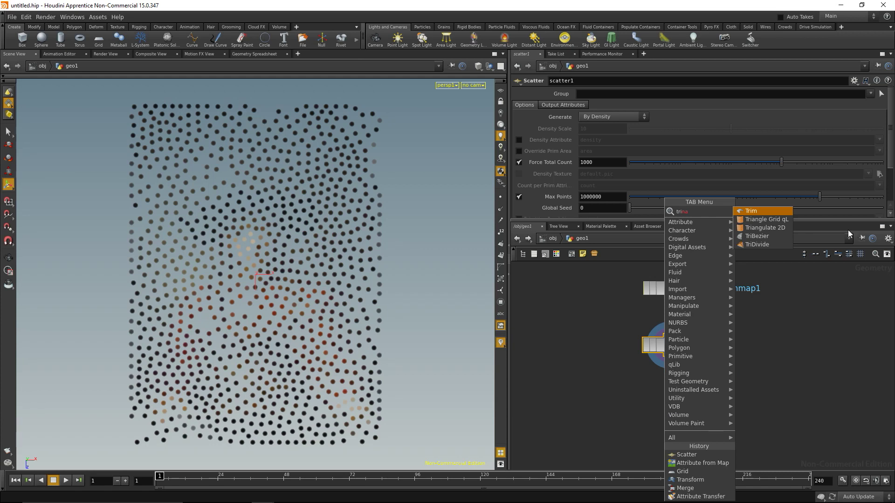
pyautogui.click(778, 228)
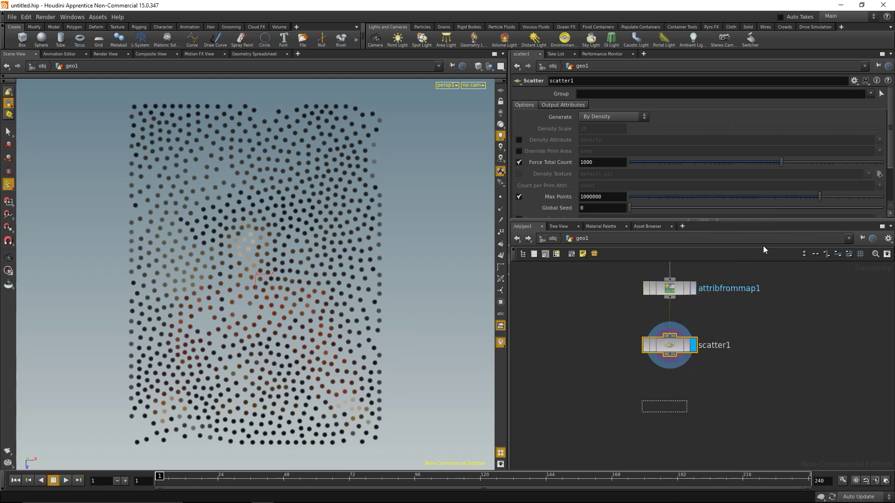
pyautogui.click(667, 399)
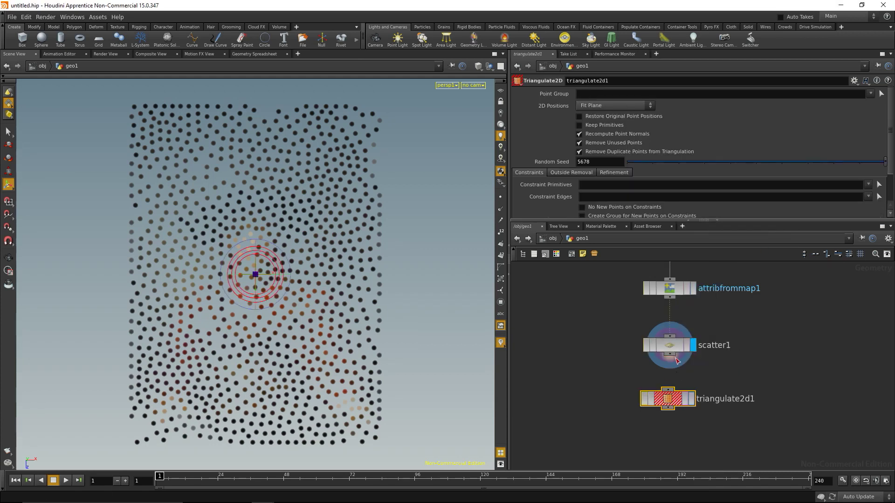
pyautogui.click(691, 402)
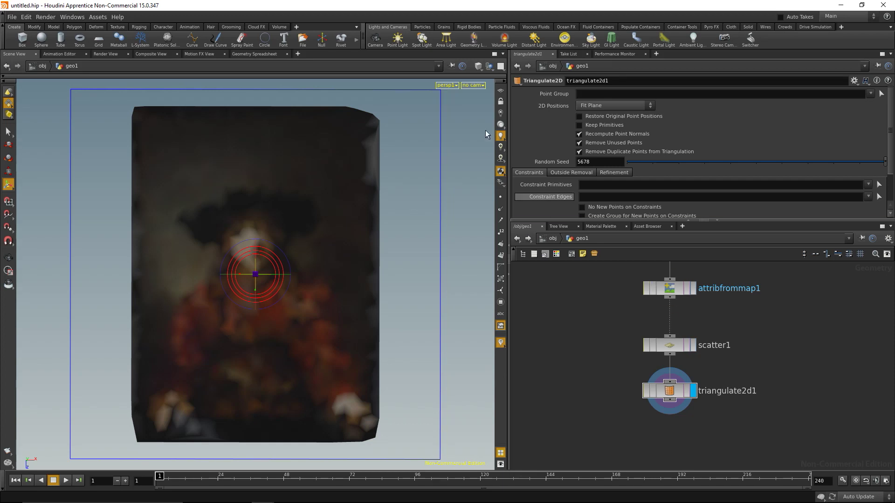
pyautogui.click(478, 66)
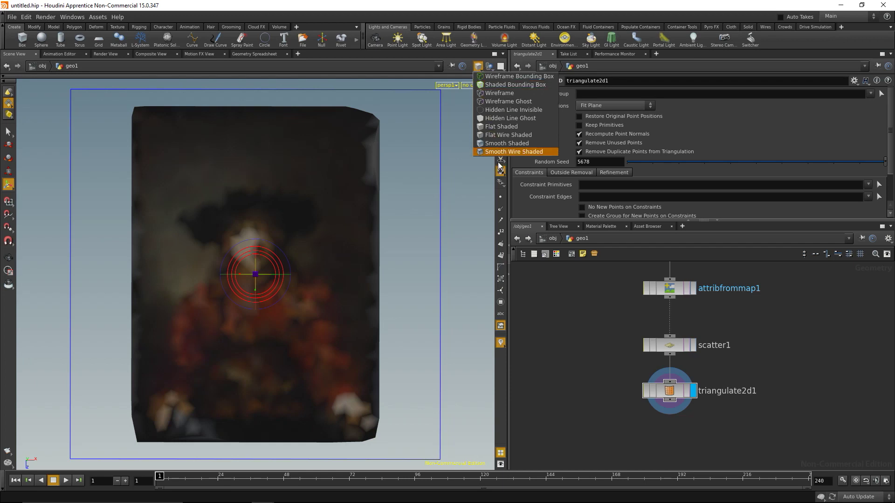
pyautogui.click(498, 136)
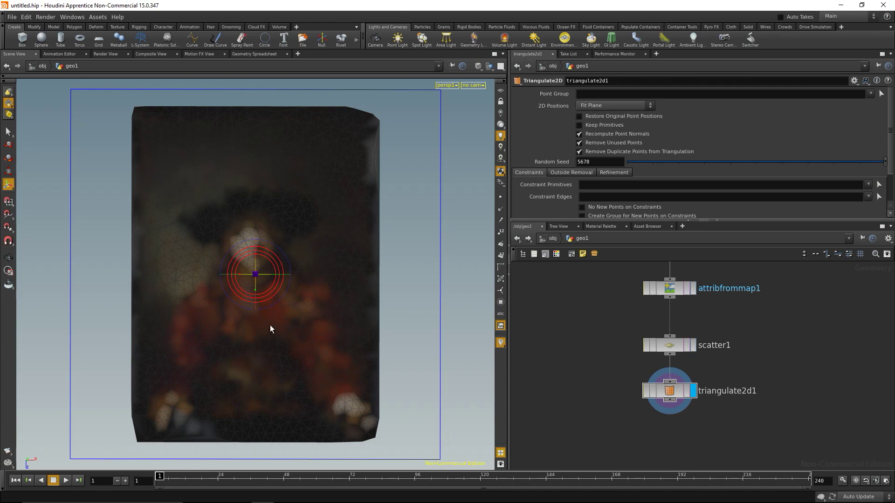
# Step: Add an Attribute Promote node, connect it below triangulate2d1 and display its result
pyautogui.press('Escape')
pyautogui.moveTo(267, 325); pyautogui.dragTo(385, 285, button='right')
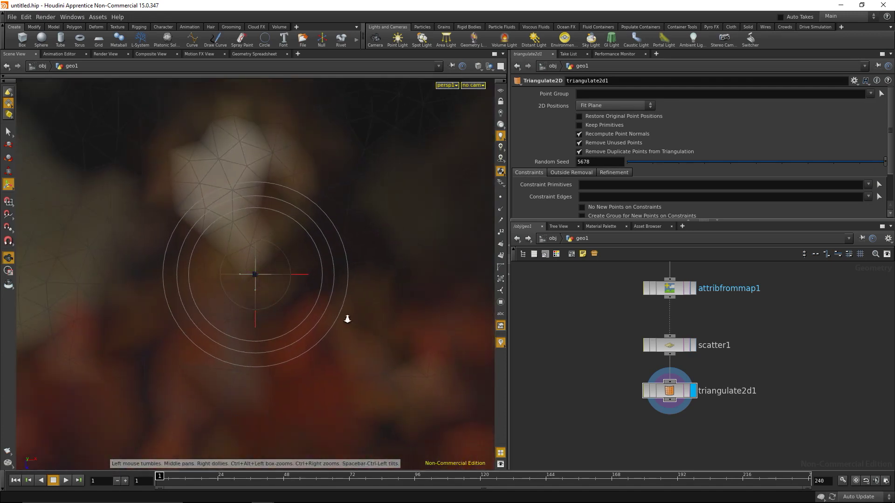
pyautogui.press('Return')
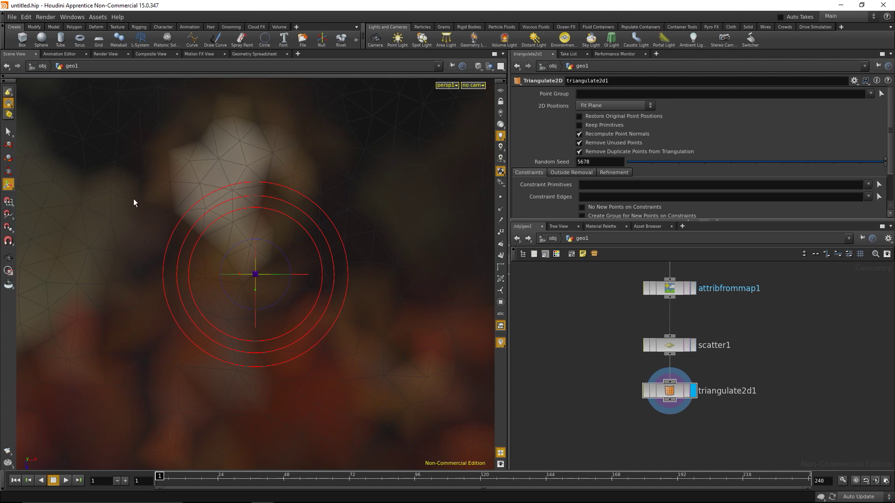
pyautogui.moveTo(172, 177); pyautogui.dragTo(56, 293, button='right')
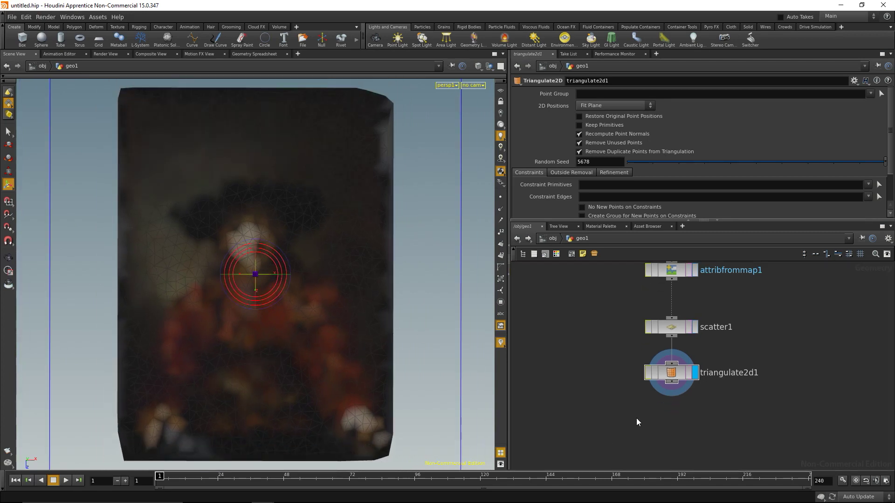
pyautogui.press('Tab')
pyautogui.write('attribpromo')
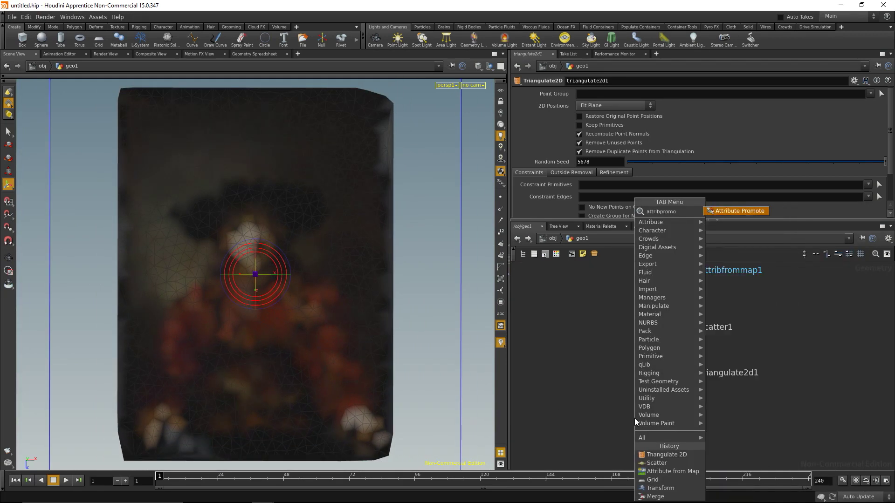
pyautogui.press('Return')
pyautogui.click(634, 418)
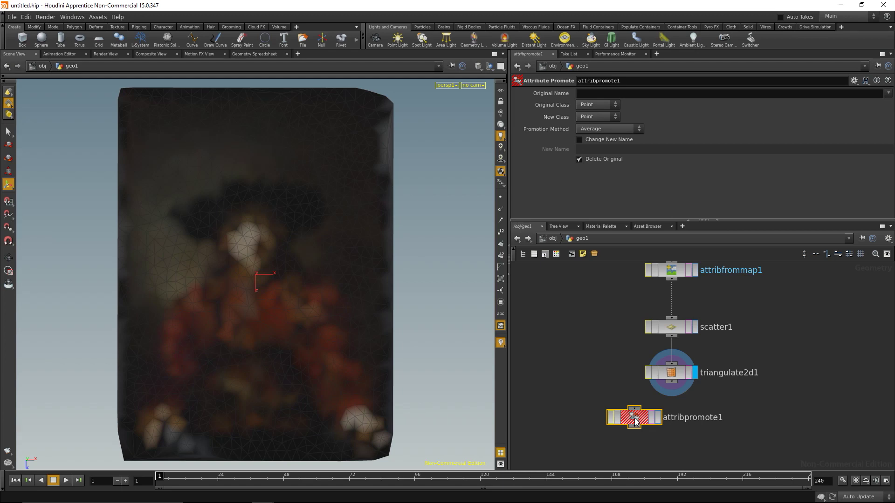
pyautogui.moveTo(636, 421); pyautogui.dragTo(672, 430)
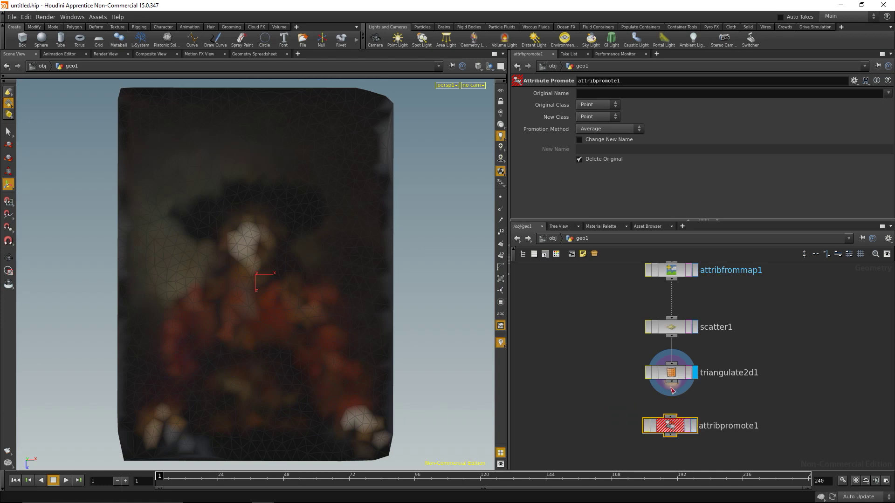
pyautogui.moveTo(671, 382); pyautogui.dragTo(675, 416)
pyautogui.click(694, 426)
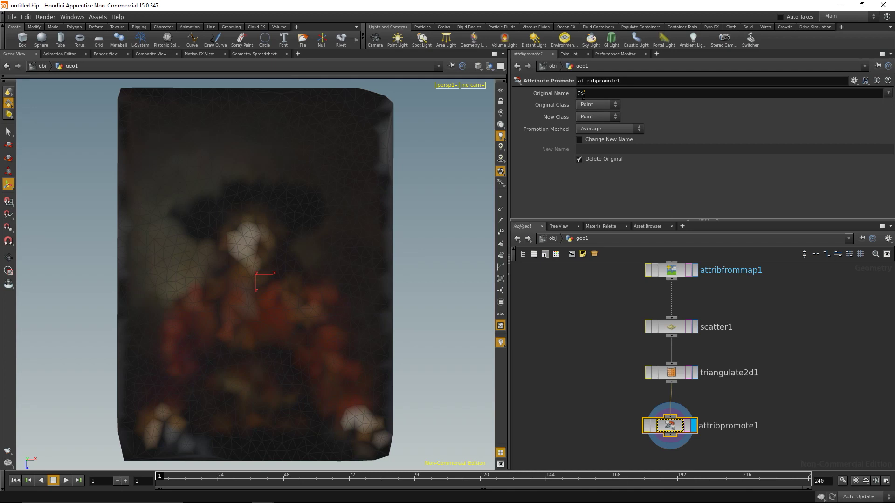
# Step: Promote the Cd attribute from the Point class to the Primitive class on attribpromote1
pyautogui.press('Return')
pyautogui.click(593, 118)
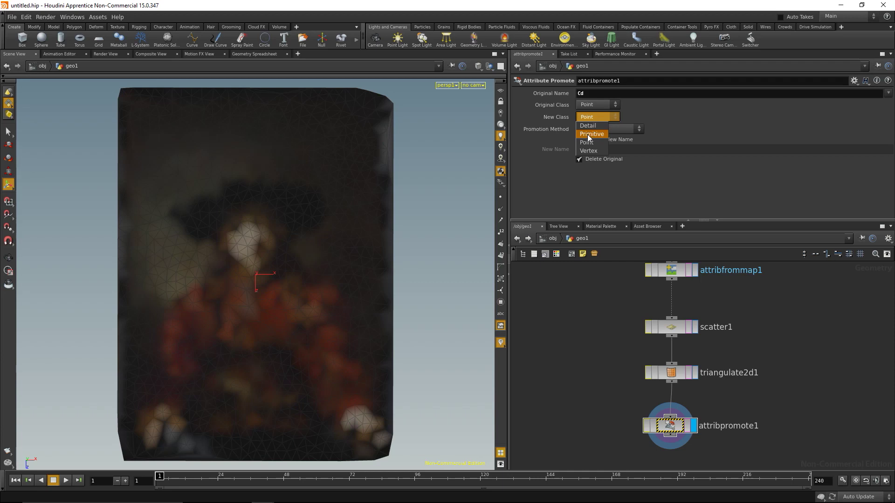
pyautogui.click(589, 135)
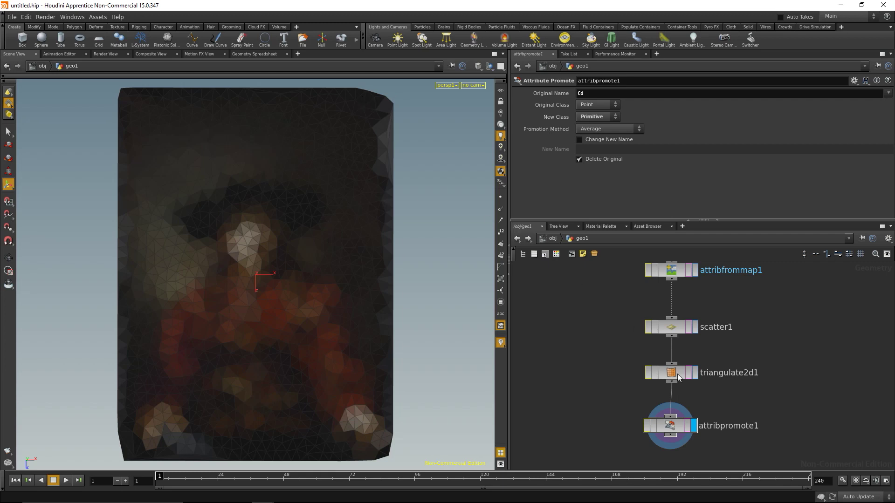
# Step: Display scatter1, then duplicate grid1 and attribfrommap1 and place the copies as a separate branch beside the originals
pyautogui.click(695, 327)
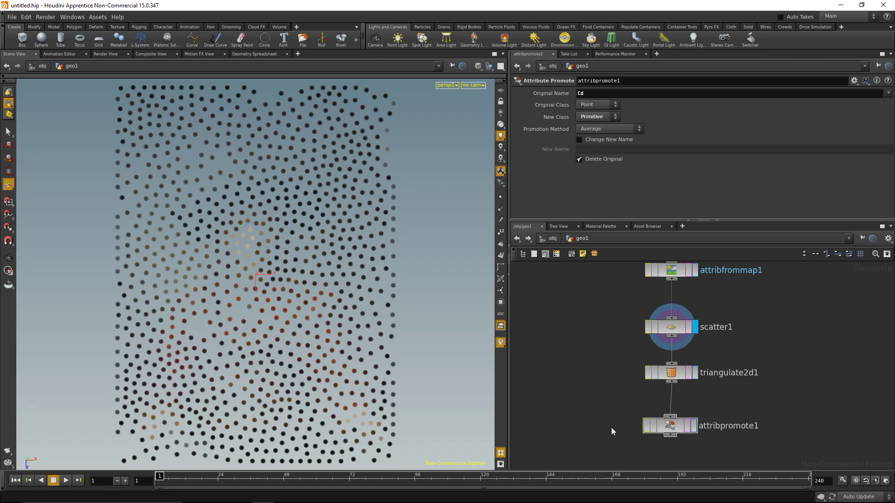
pyautogui.moveTo(806, 350); pyautogui.dragTo(759, 379, button='middle')
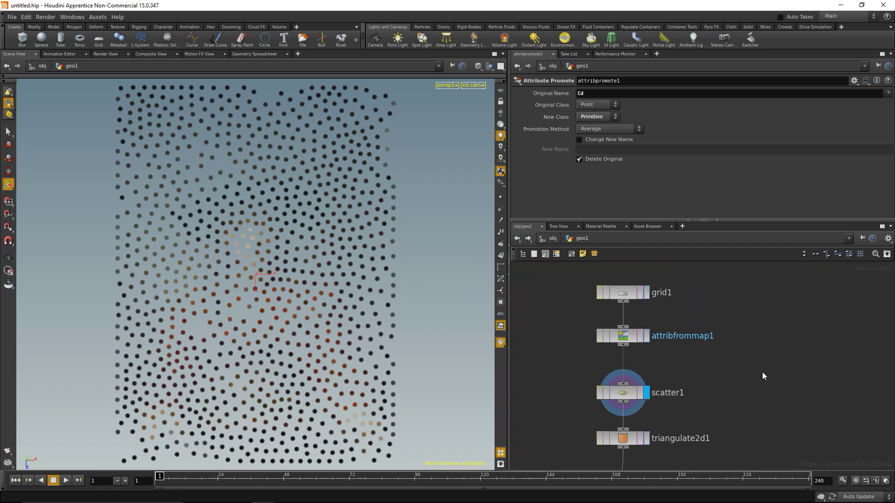
pyautogui.moveTo(702, 283); pyautogui.dragTo(600, 351)
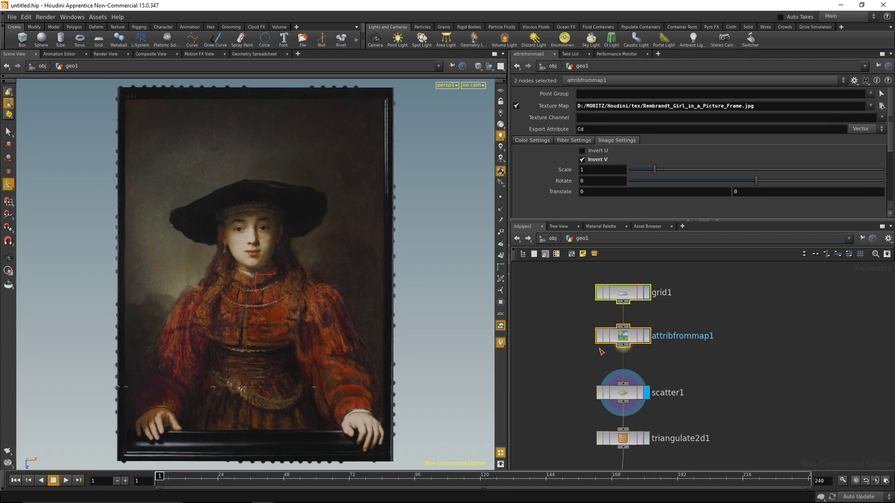
pyautogui.hotkey('ctrl', 'c')
pyautogui.hotkey('ctrl', 'v')
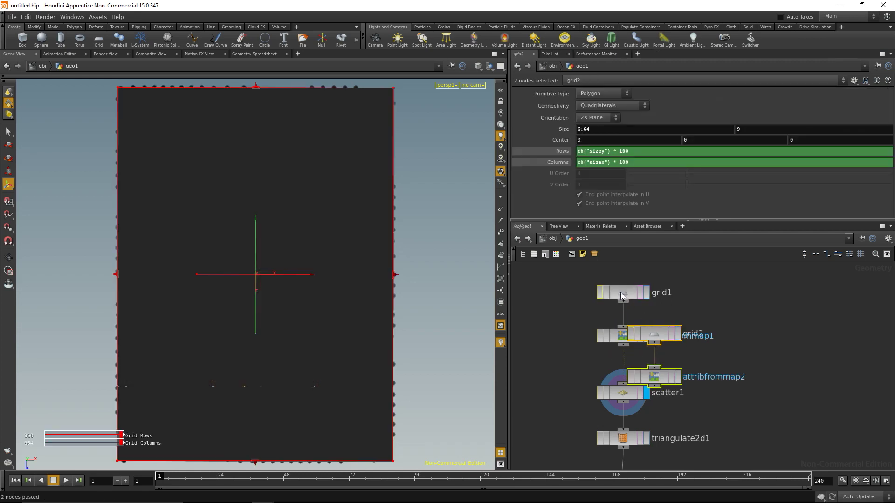
pyautogui.moveTo(648, 337); pyautogui.dragTo(750, 294)
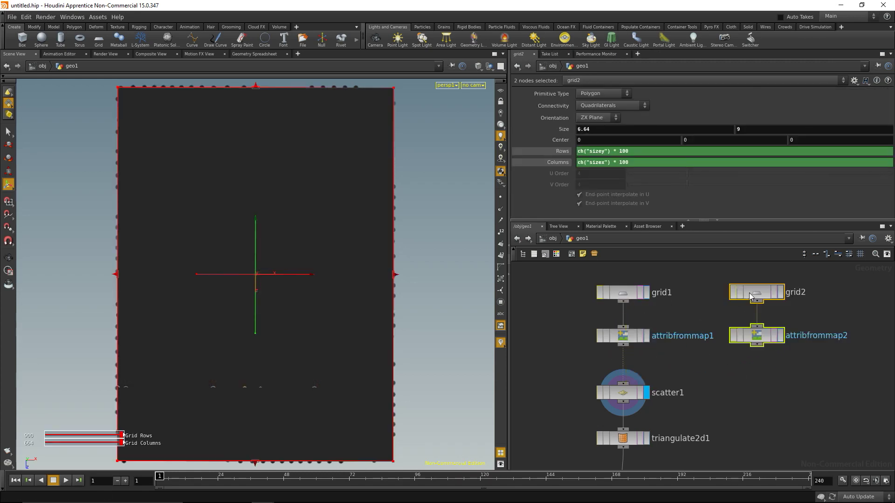
pyautogui.click(783, 393)
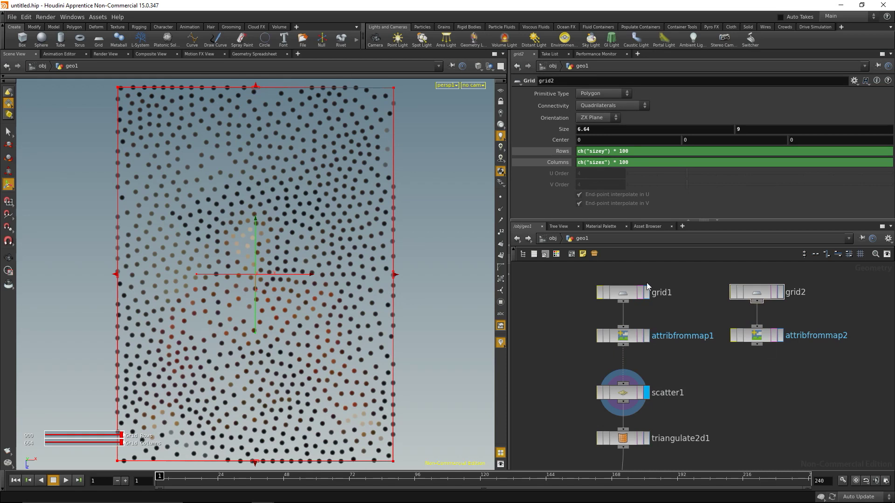
# Step: Link grid2's X size to grid1's with the relative reference ch("../grid1/sizex")
pyautogui.click(742, 294)
pyautogui.click(637, 295)
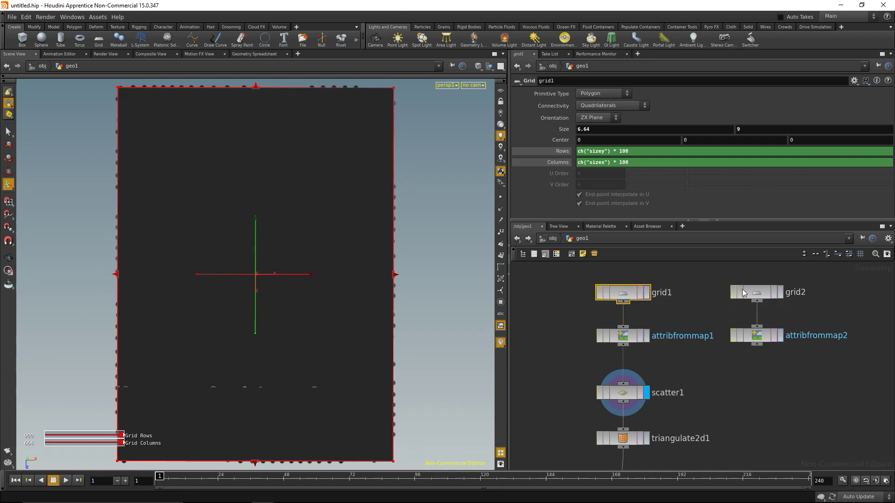
pyautogui.click(747, 291)
pyautogui.click(619, 292)
pyautogui.rightClick(596, 129)
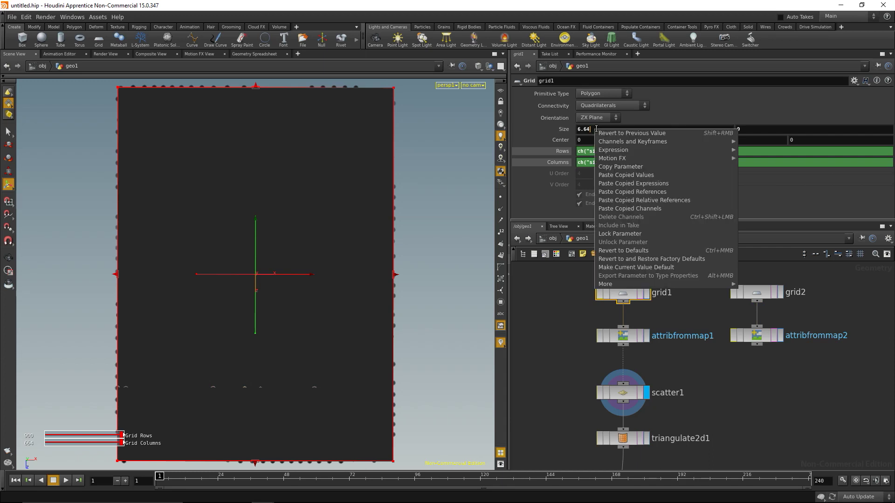
pyautogui.click(620, 166)
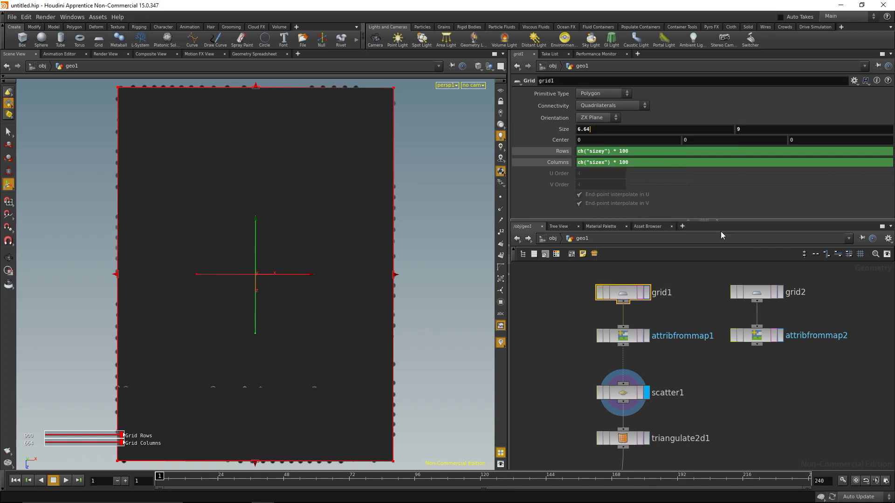
pyautogui.click(762, 293)
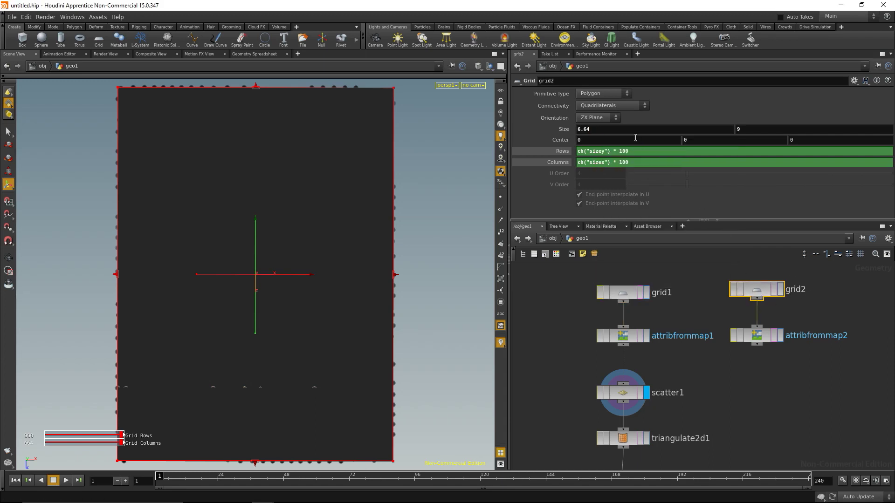
pyautogui.click(580, 129)
pyautogui.press('BackSpace')
pyautogui.rightClick(577, 130)
pyautogui.click(633, 218)
pyautogui.press('BackSpace')
pyautogui.rightClick(608, 129)
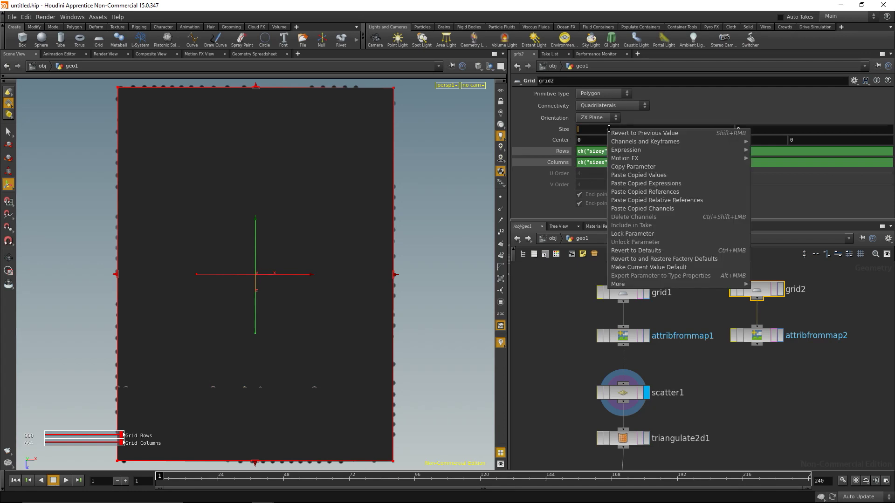
pyautogui.click(666, 203)
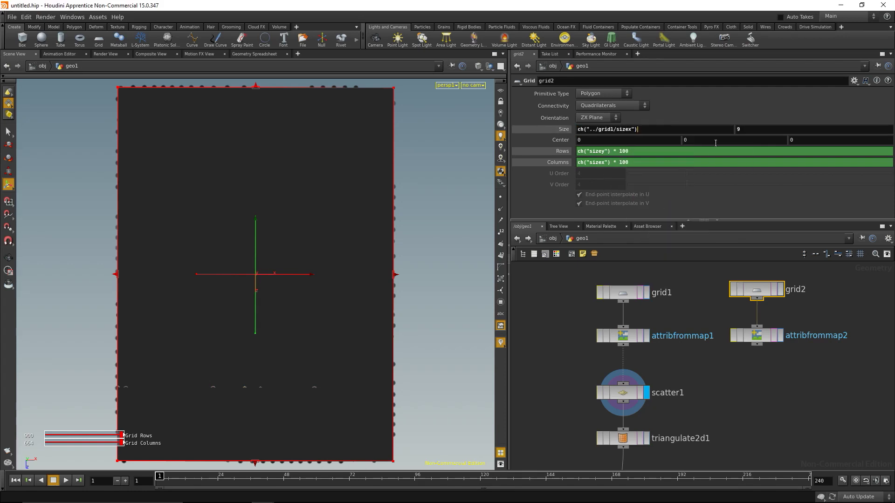
# Step: Link grid2's Y size to grid1's with the relative reference ch("../grid1/sizey")
pyautogui.click(758, 128)
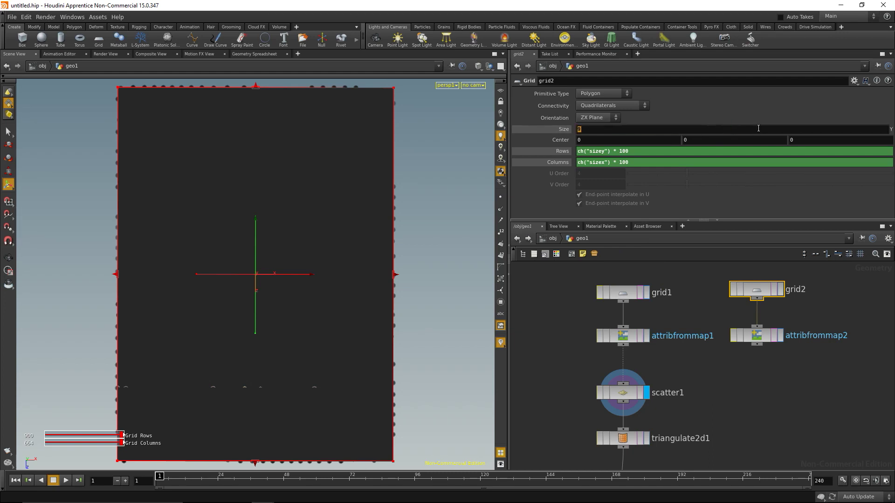
pyautogui.rightClick(653, 130)
pyautogui.click(702, 201)
pyautogui.press('Left')
pyautogui.press('Left')
pyautogui.press('BackSpace')
pyautogui.write('y')
pyautogui.press('Return')
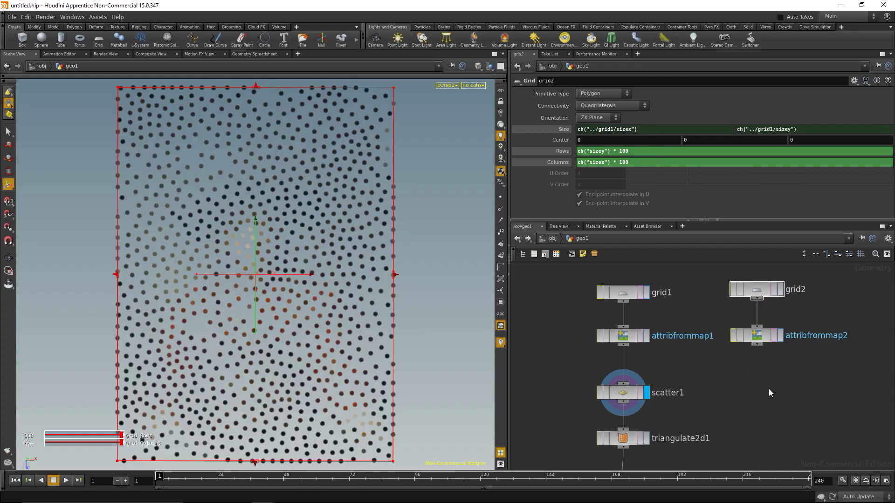
# Step: Remove the expressions from grid2's Rows and Columns and set both values to 2
pyautogui.click(625, 293)
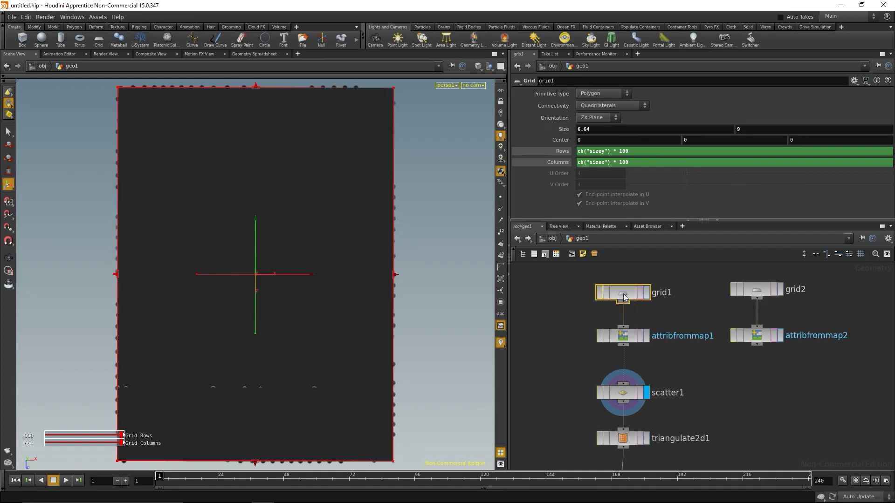
pyautogui.click(763, 292)
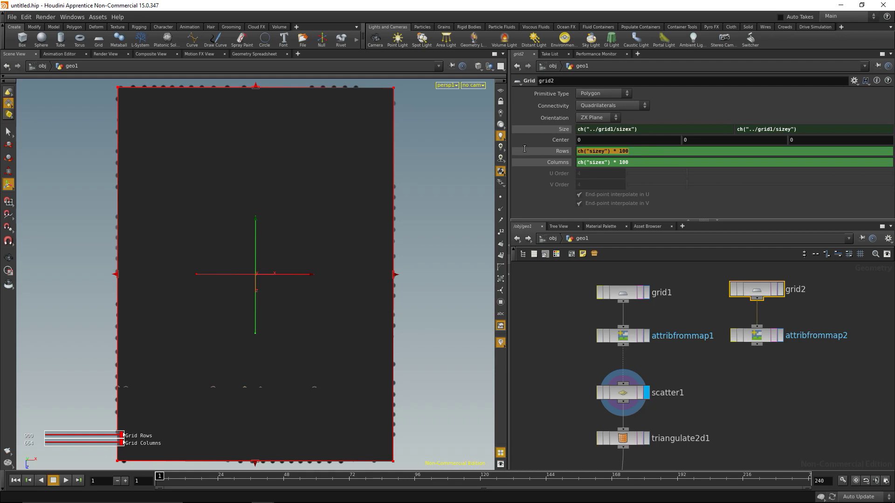
pyautogui.rightClick(656, 152)
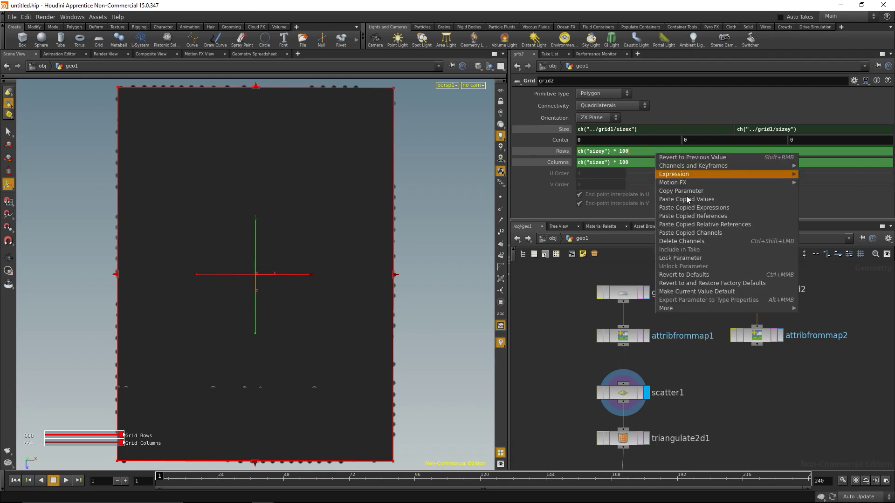
pyautogui.click(697, 241)
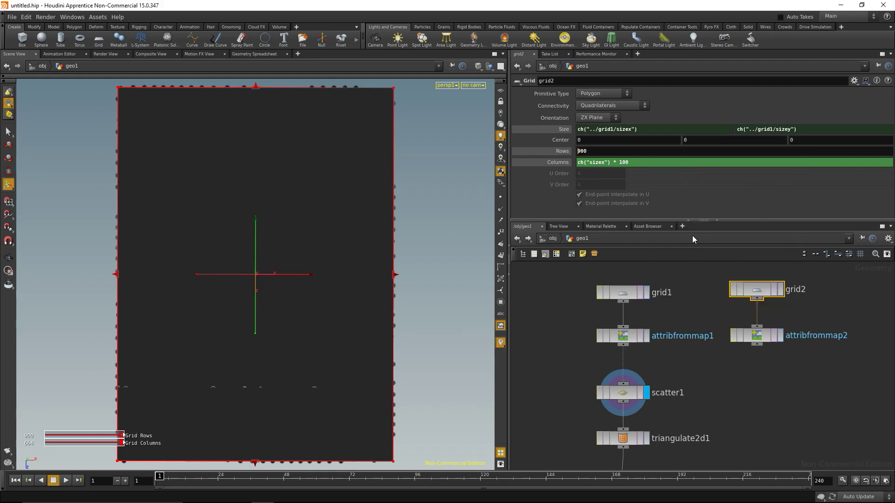
pyautogui.rightClick(643, 162)
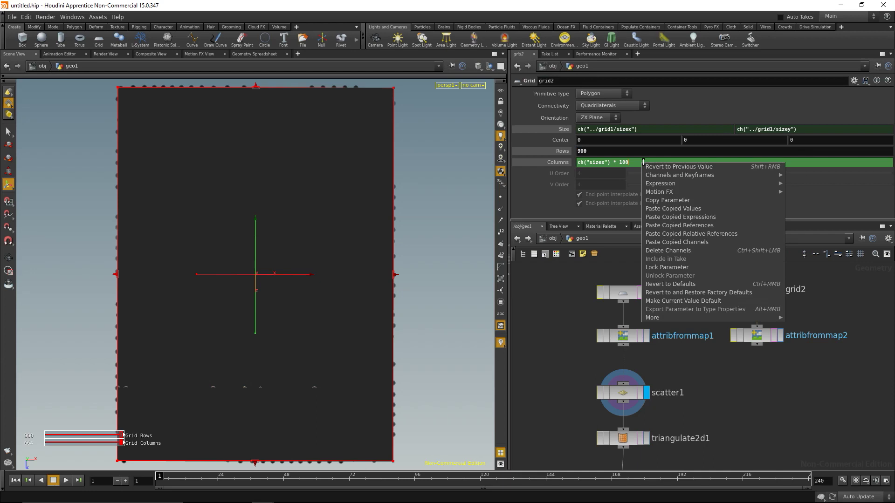
pyautogui.click(690, 250)
pyautogui.hotkey('shift', 'Tab')
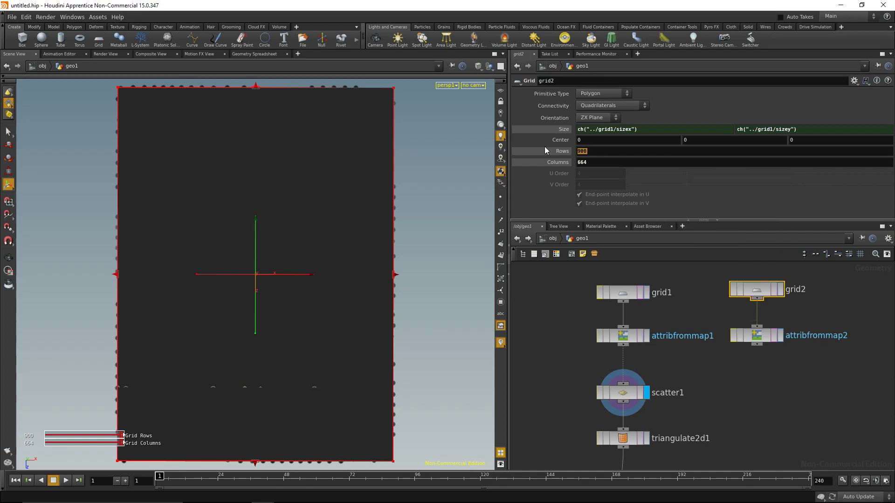
pyautogui.write('2')
pyautogui.press('Tab')
pyautogui.write('2')
pyautogui.press('Return')
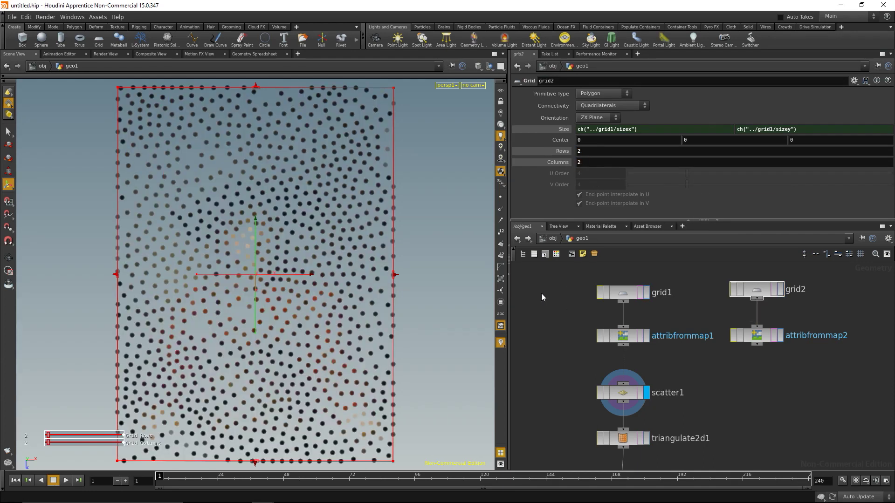
# Step: Turn on point display with the Select tool active and display grid2 followed by attribfrommap2
pyautogui.click(499, 196)
pyautogui.click(9, 132)
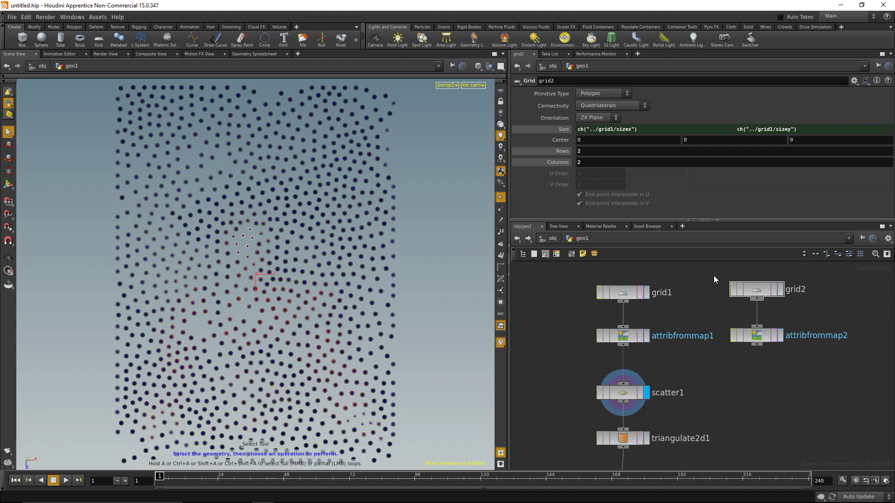
pyautogui.click(779, 289)
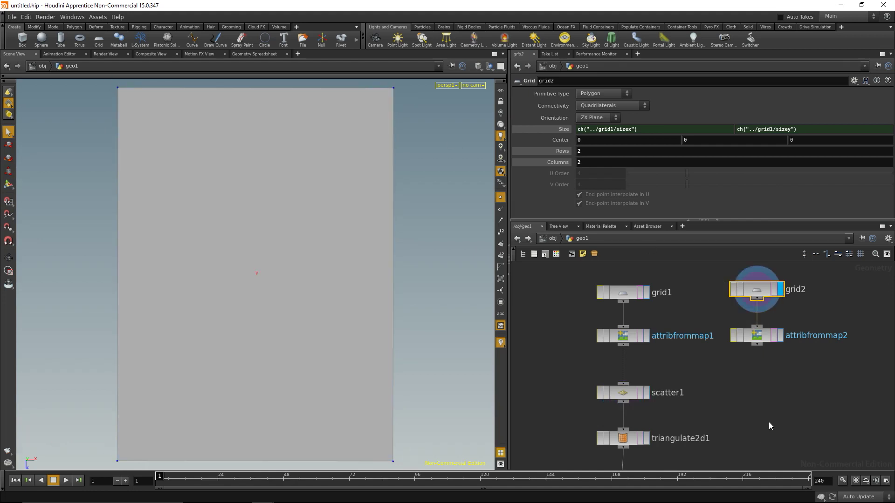
pyautogui.click(779, 337)
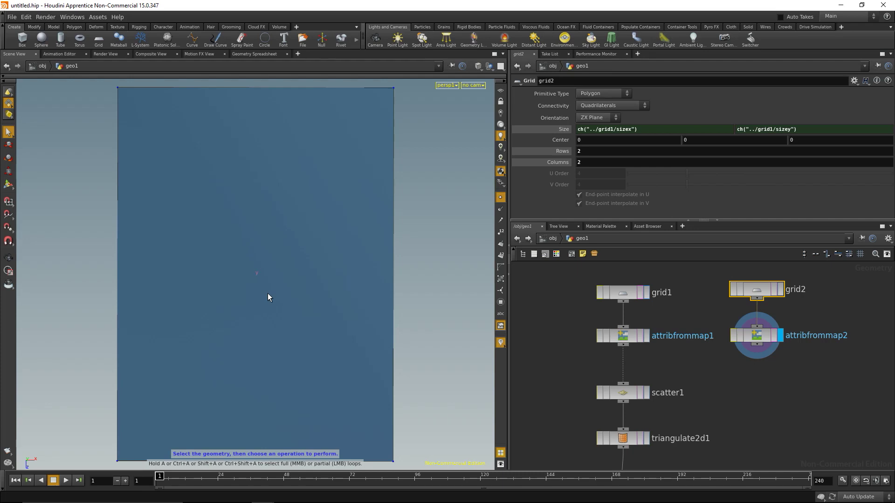
# Step: Create an Add node below attribfrommap2 and feed it from attribfrommap2's output
pyautogui.click(760, 394)
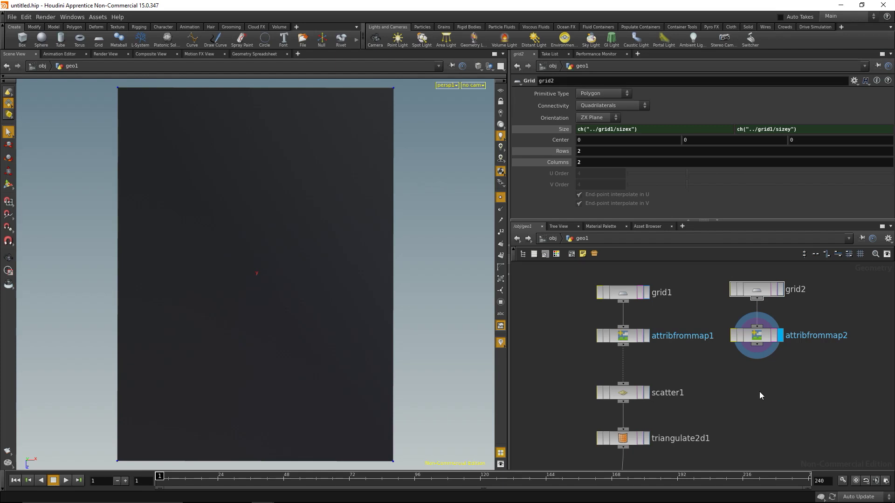
pyautogui.press('Tab')
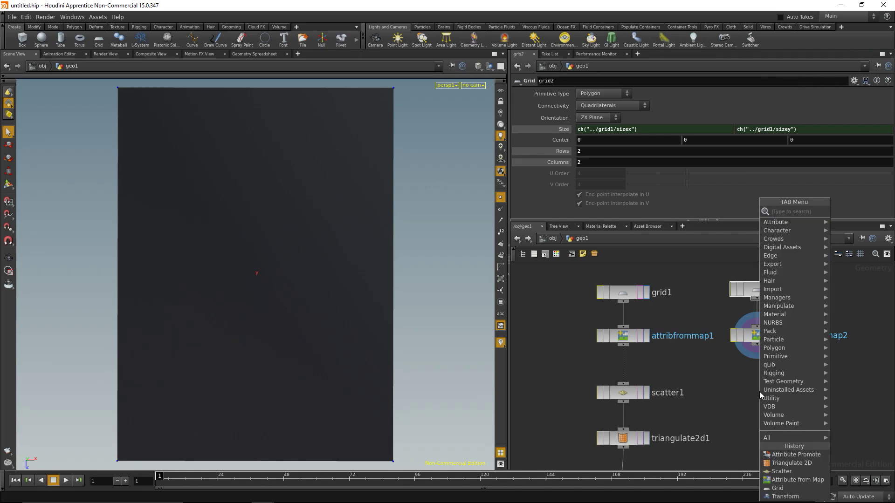
pyautogui.write('add')
pyautogui.press('Return')
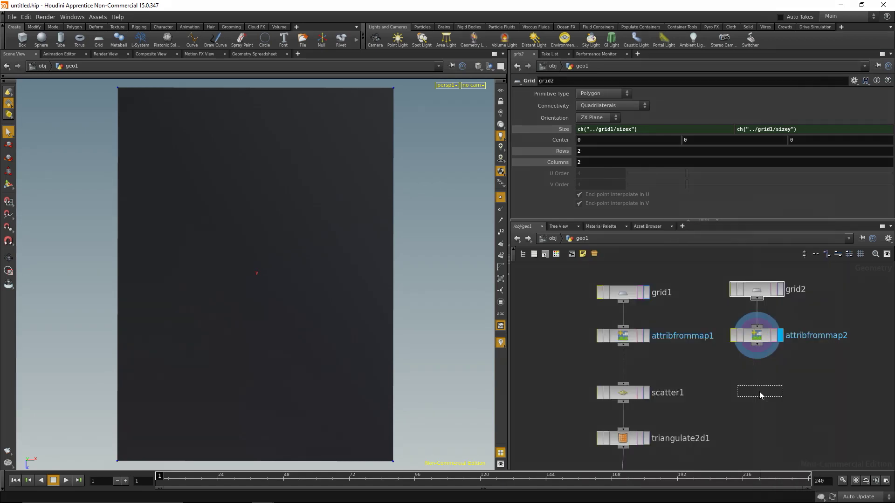
pyautogui.click(759, 394)
pyautogui.moveTo(759, 380); pyautogui.dragTo(758, 345)
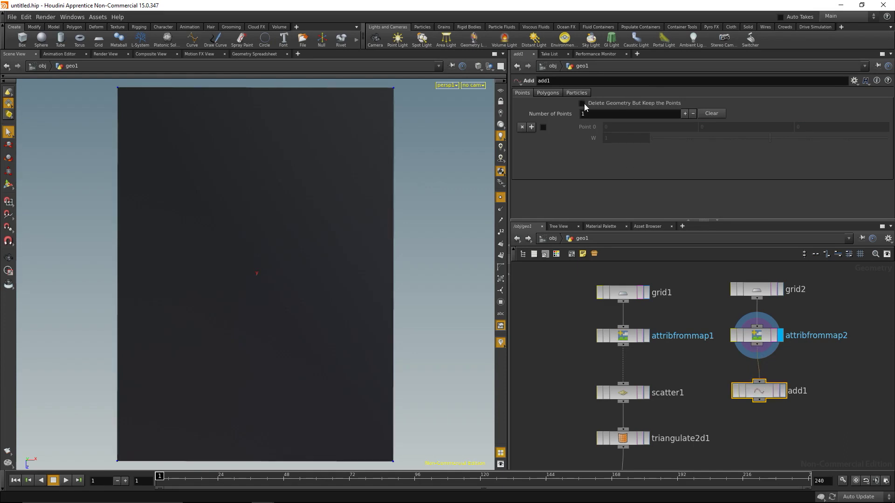
# Step: Enable Delete Geometry But Keep the Points on add1, display the node and align it under attribfrommap2
pyautogui.click(582, 104)
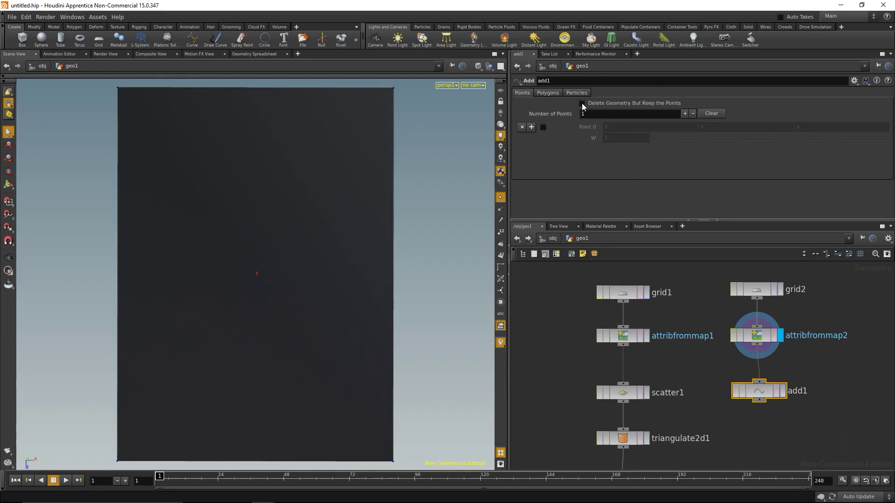
pyautogui.click(781, 395)
pyautogui.moveTo(759, 396); pyautogui.dragTo(759, 397)
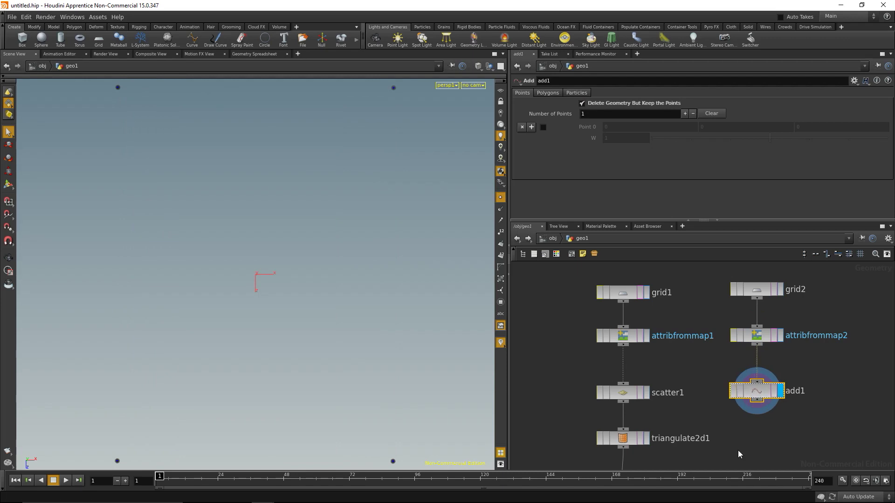
# Step: Display scatter1 and move triangulate2d1 and attribpromote1 down between the two branches
pyautogui.moveTo(776, 450); pyautogui.dragTo(762, 390, button='middle')
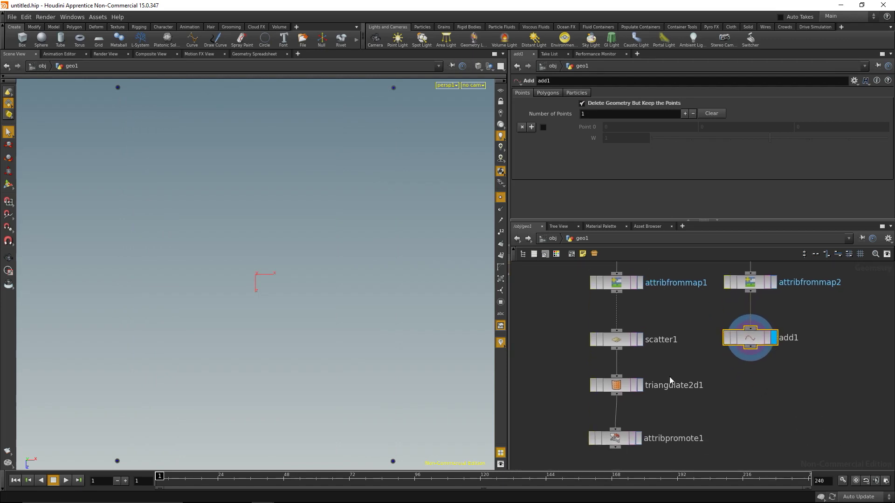
pyautogui.click(639, 340)
pyautogui.moveTo(726, 444); pyautogui.dragTo(750, 379, button='middle')
pyautogui.moveTo(586, 337); pyautogui.dragTo(601, 388)
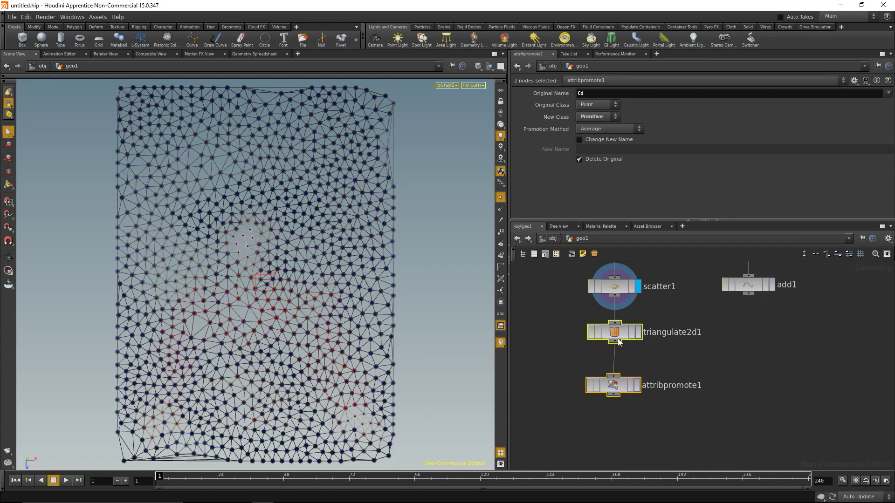
pyautogui.moveTo(617, 338); pyautogui.dragTo(689, 387)
# Step: Insert a Merge node combining scatter1 and add1 ahead of triangulate2d1, and display attribpromote1
pyautogui.press('Tab')
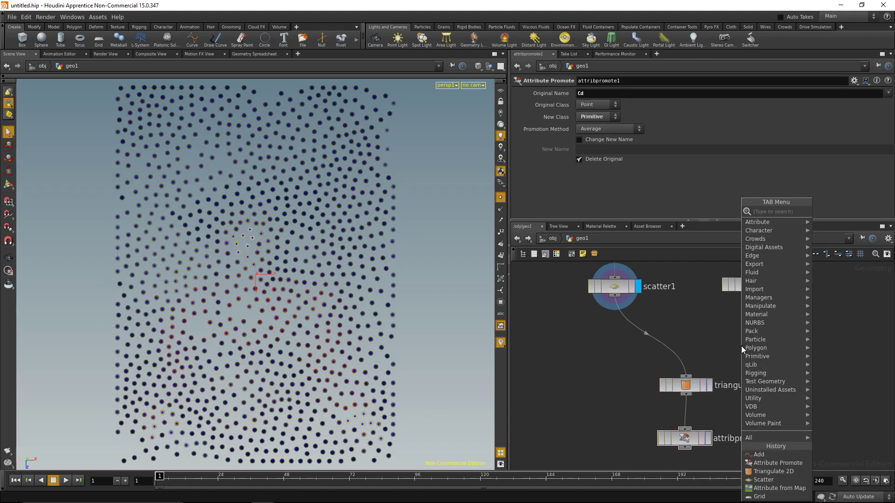
pyautogui.write('merge')
pyautogui.press('Return')
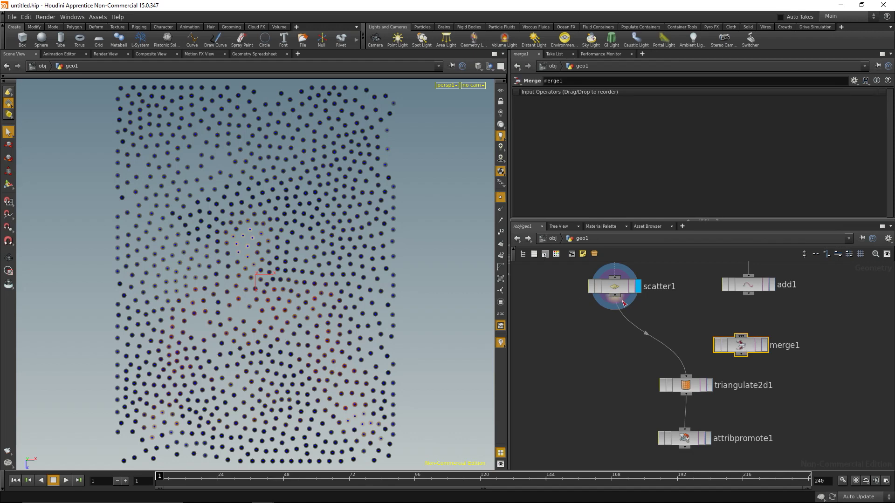
pyautogui.moveTo(622, 303); pyautogui.dragTo(685, 375)
pyautogui.moveTo(753, 349); pyautogui.dragTo(698, 349)
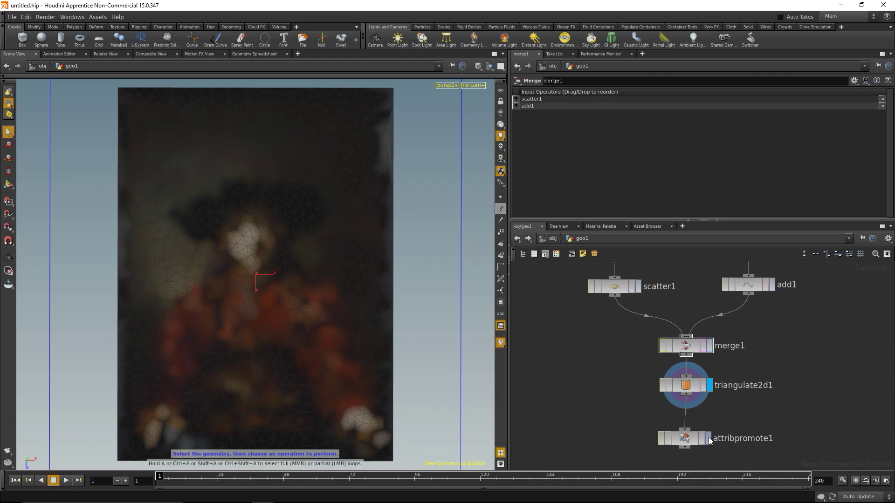
pyautogui.click(708, 439)
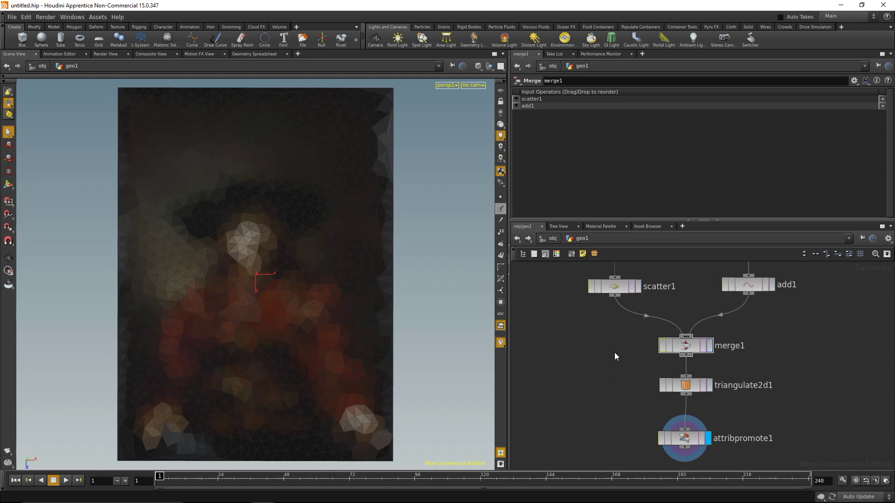
# Step: Enable scatter1's Density Attribute with the value Cd while displaying its points, and display attribpromote1 again
pyautogui.click(624, 287)
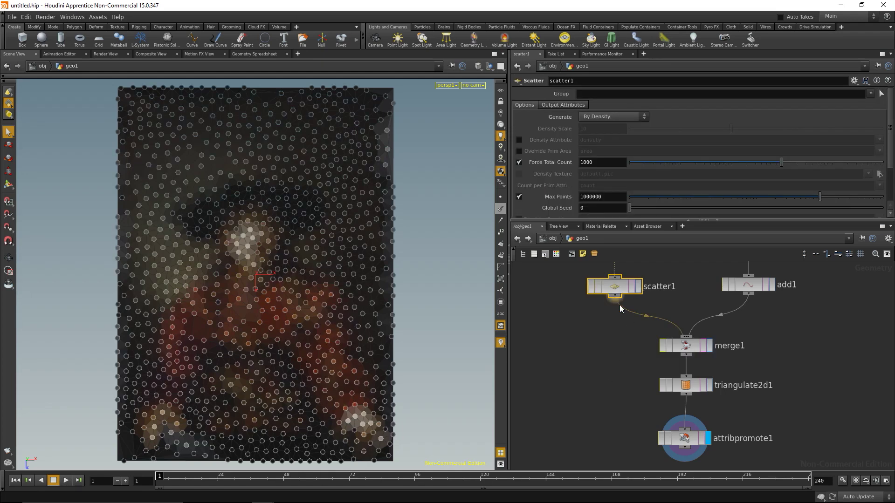
pyautogui.click(638, 287)
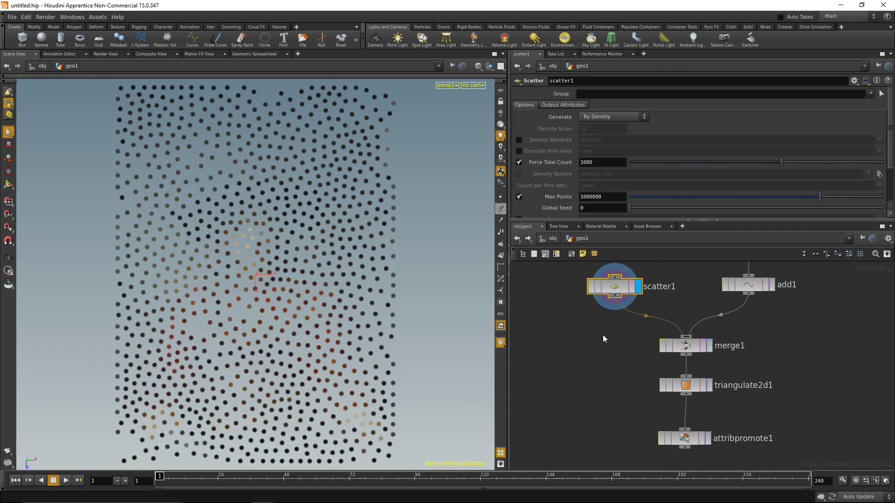
pyautogui.click(519, 140)
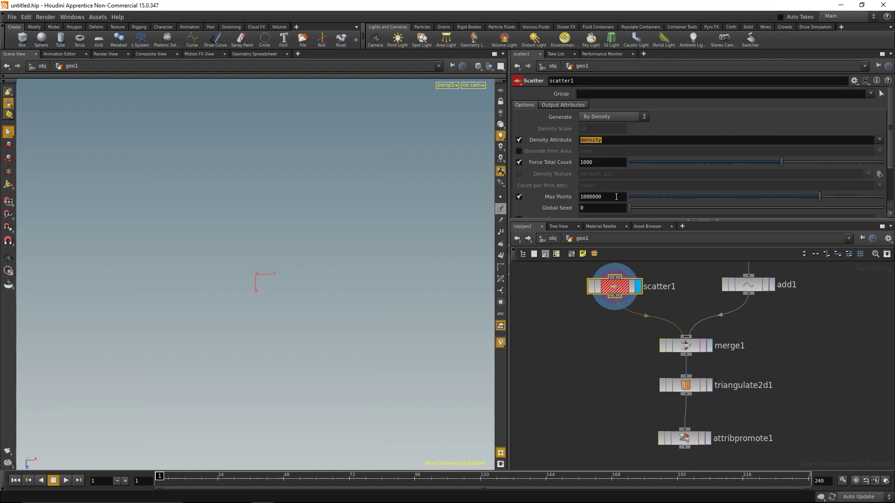
pyautogui.write('Cd')
pyautogui.click(563, 361)
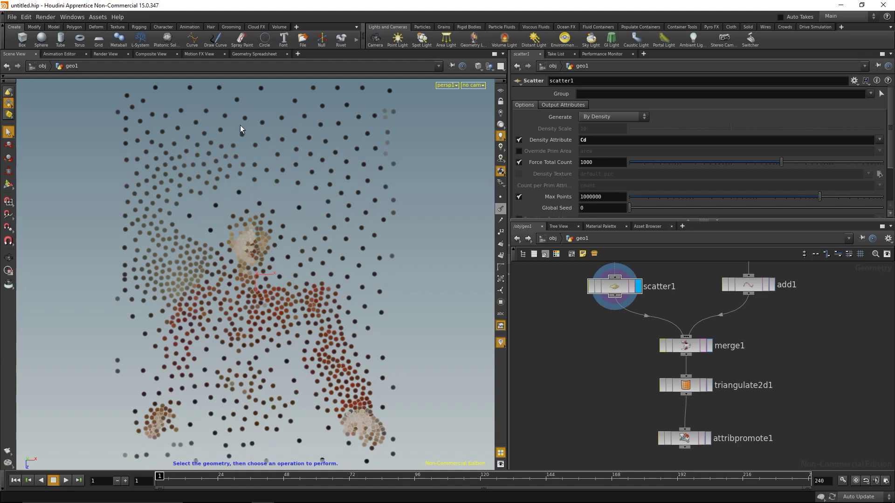
pyautogui.click(708, 438)
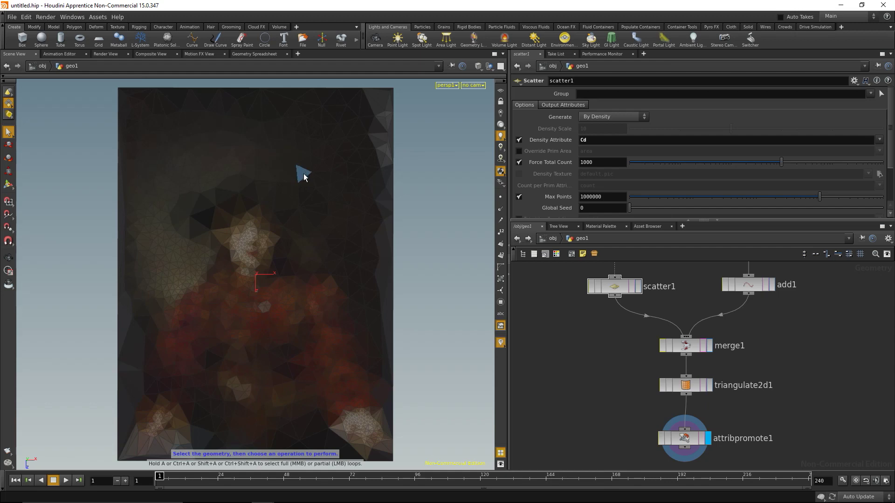
# Step: Turn off Relax Iterations on scatter1, toggling it to compare the mesh with and without relaxed points
pyautogui.click(602, 287)
pyautogui.moveTo(708, 220); pyautogui.dragTo(700, 248)
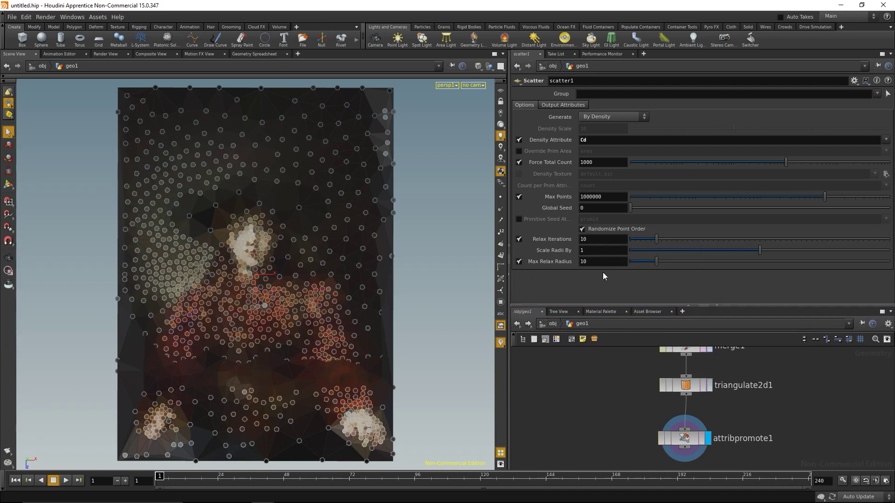
pyautogui.click(519, 239)
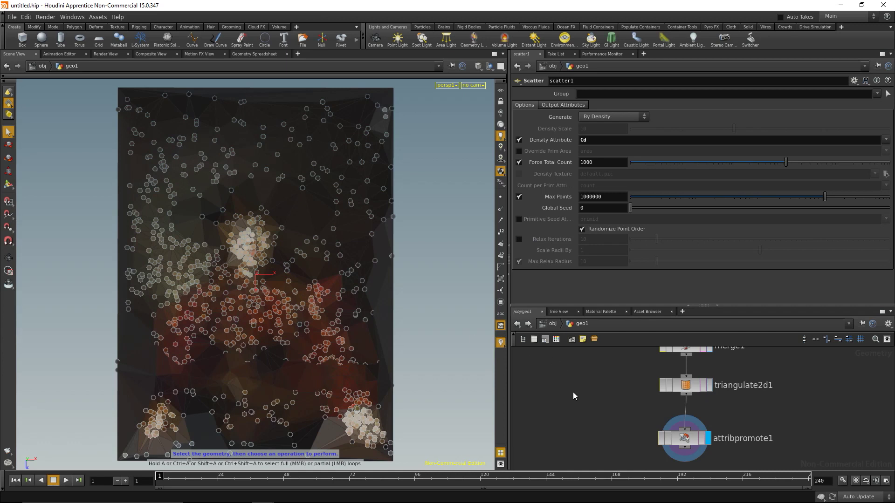
pyautogui.click(588, 418)
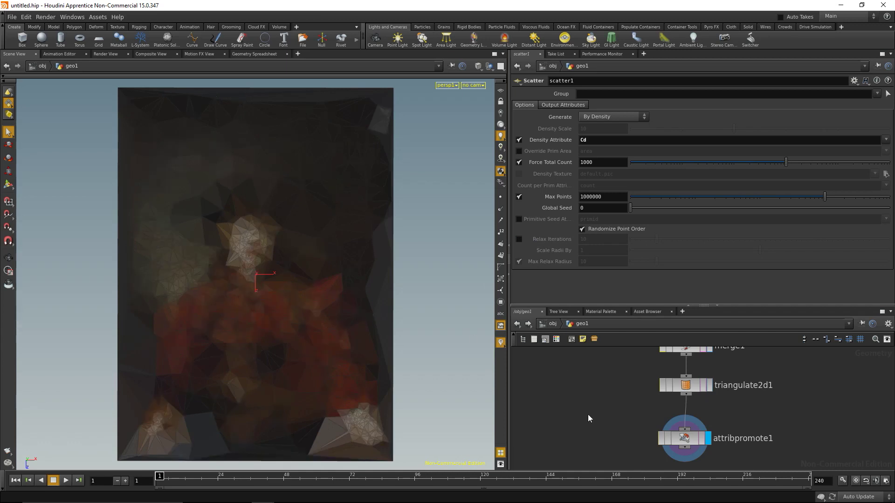
pyautogui.click(519, 239)
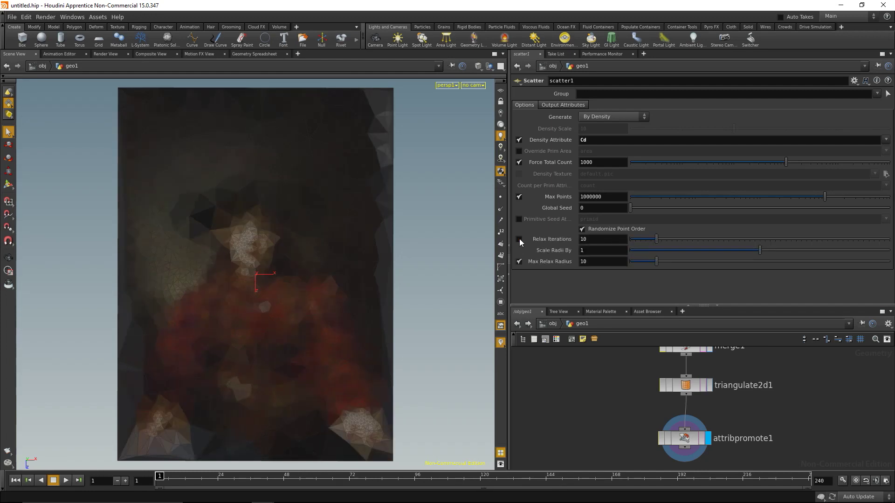
pyautogui.click(519, 239)
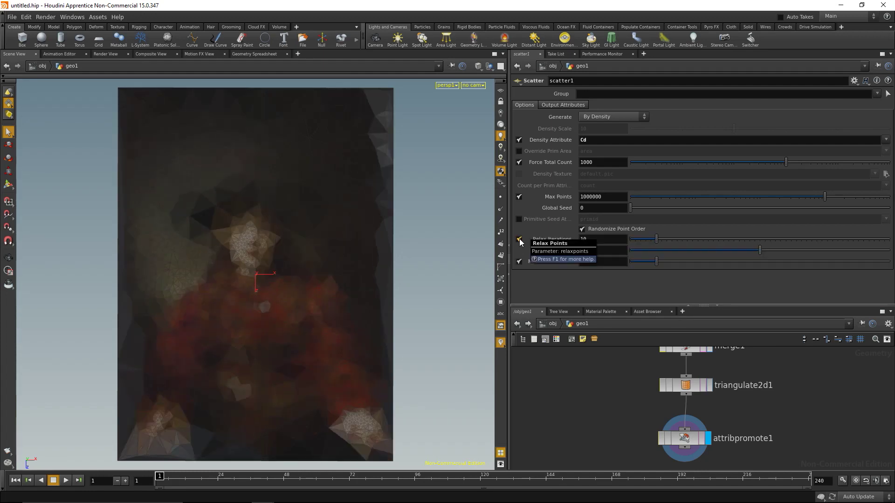
pyautogui.click(519, 239)
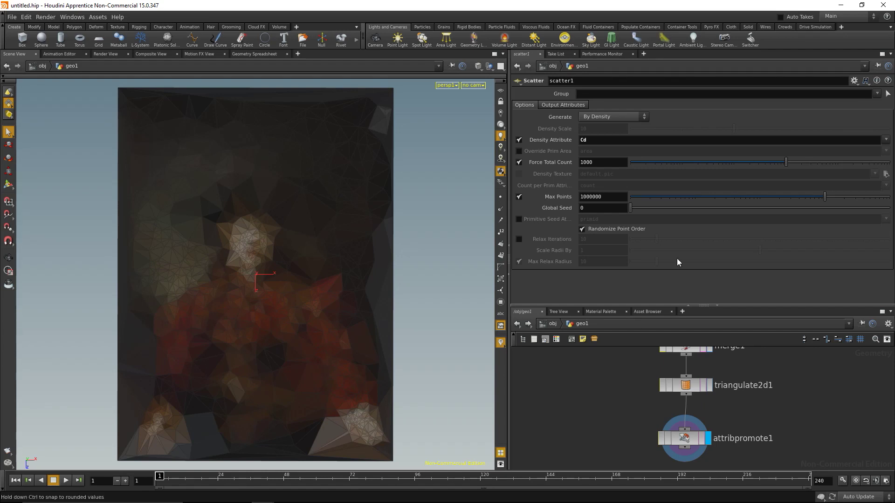
# Step: Display scatter1 to examine its unrelaxed point distribution, and enlarge the network view to show both grid branches
pyautogui.scroll(3, 671, 376)
pyautogui.scroll(2, 639, 435)
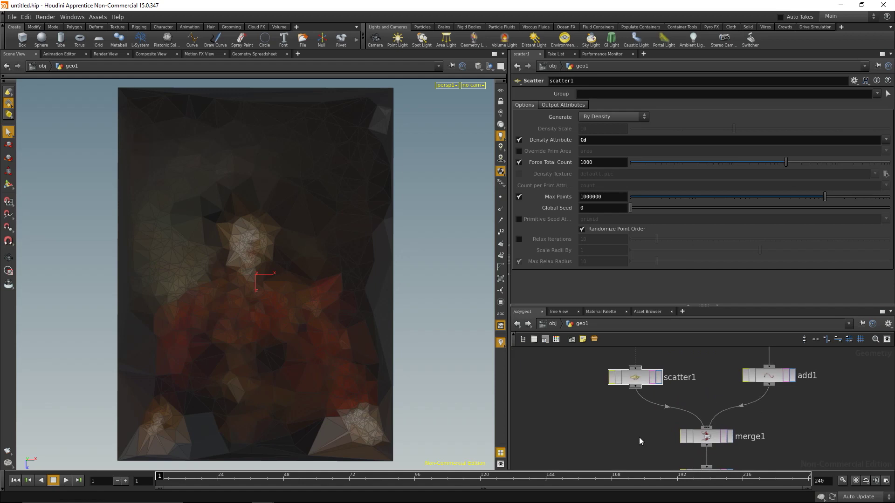
pyautogui.click(634, 377)
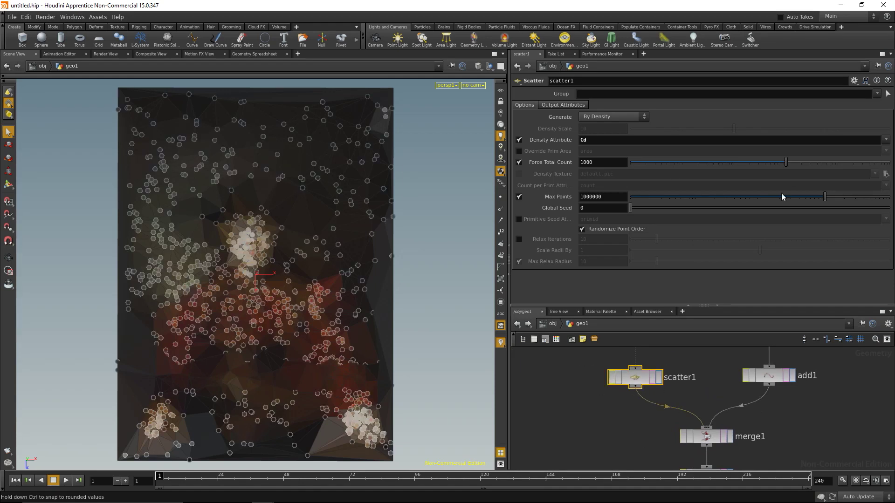
pyautogui.click(608, 423)
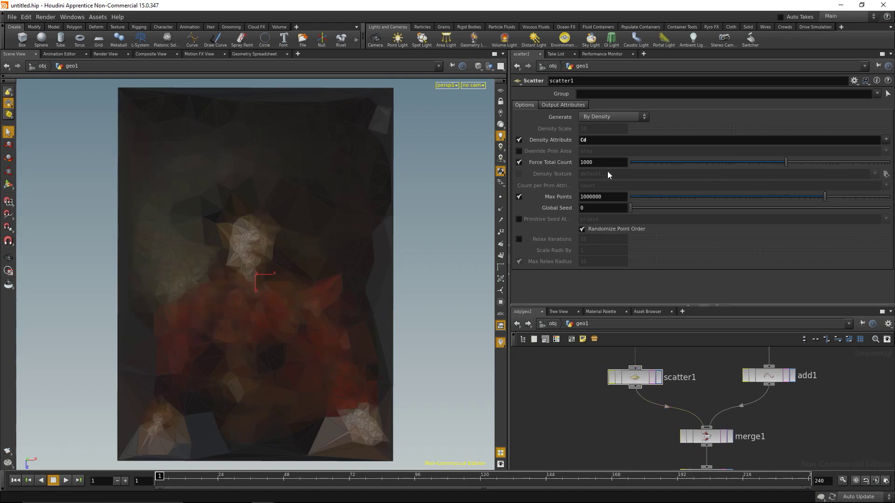
pyautogui.moveTo(785, 164)
pyautogui.mouseDown()
pyautogui.moveTo(727, 163)
pyautogui.moveTo(854, 160)
pyautogui.moveTo(785, 162)
pyautogui.mouseUp()
pyautogui.click(659, 377)
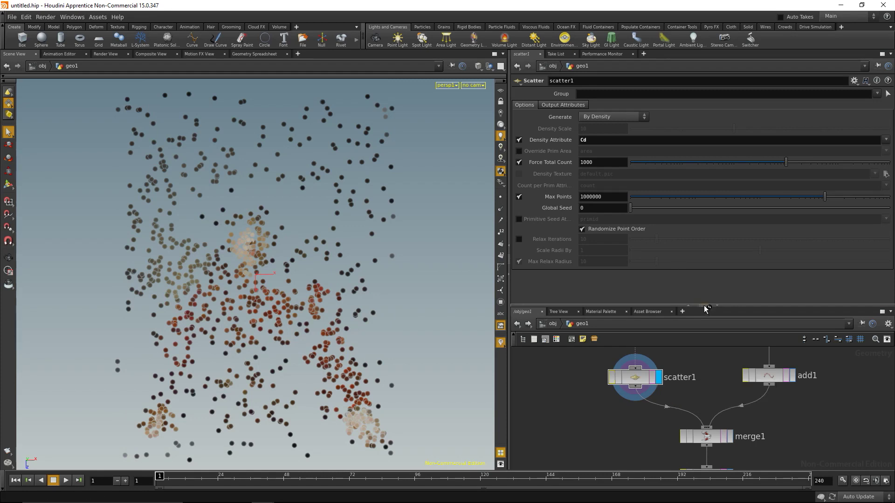
pyautogui.moveTo(704, 306); pyautogui.dragTo(714, 136)
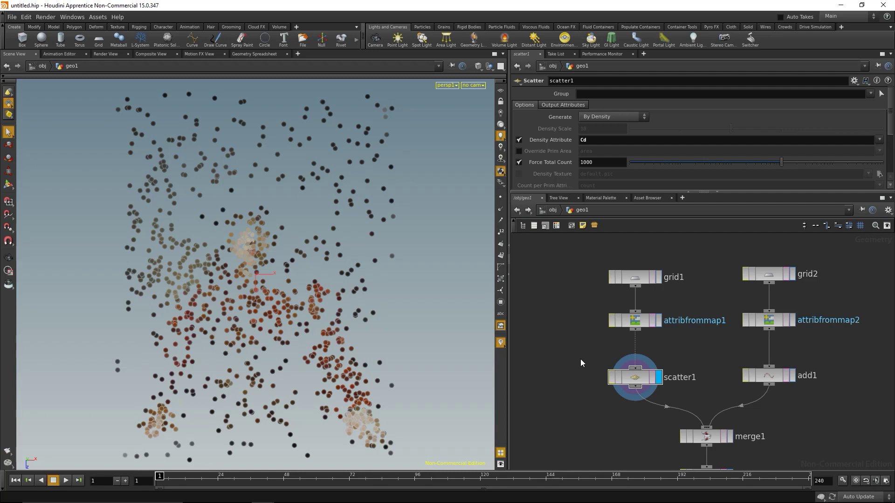
# Step: Bypass scatter1 and move grid1 and attribfrommap1 up to make room above it
pyautogui.click(612, 383)
pyautogui.moveTo(570, 264); pyautogui.dragTo(635, 263)
pyautogui.moveTo(582, 308); pyautogui.dragTo(578, 359, button='middle')
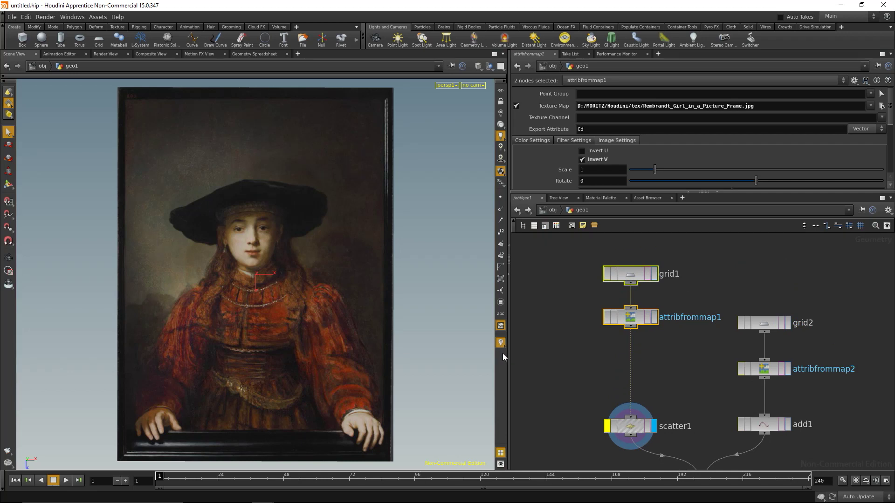
# Step: Insert a Spray Paint node between attribfrommap1 and scatter1
pyautogui.click(530, 357)
pyautogui.press('Tab')
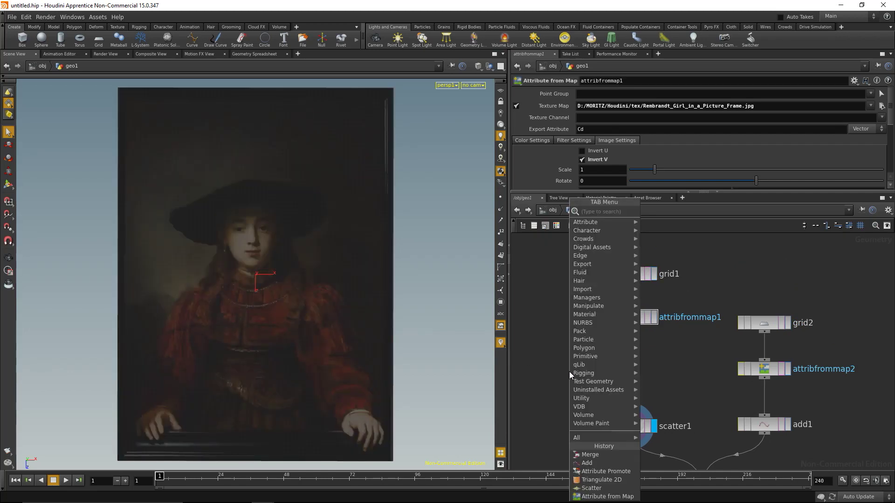
pyautogui.write('spray')
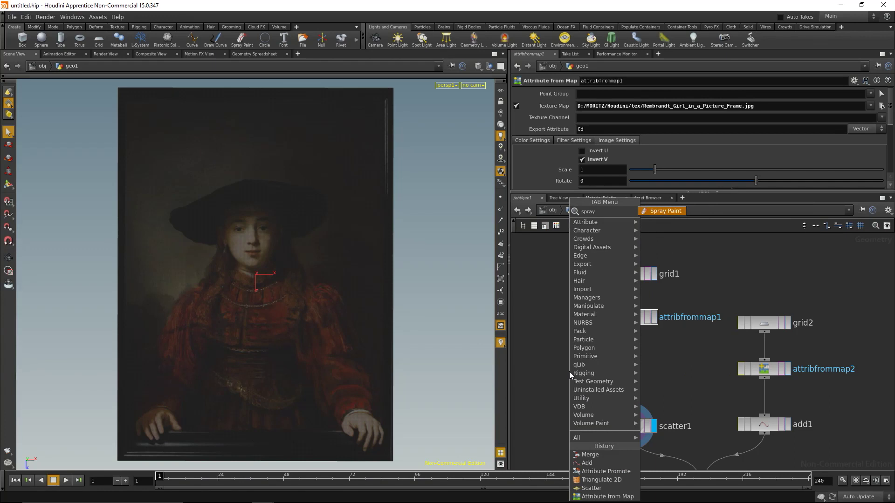
pyautogui.press('Return')
pyautogui.click(568, 371)
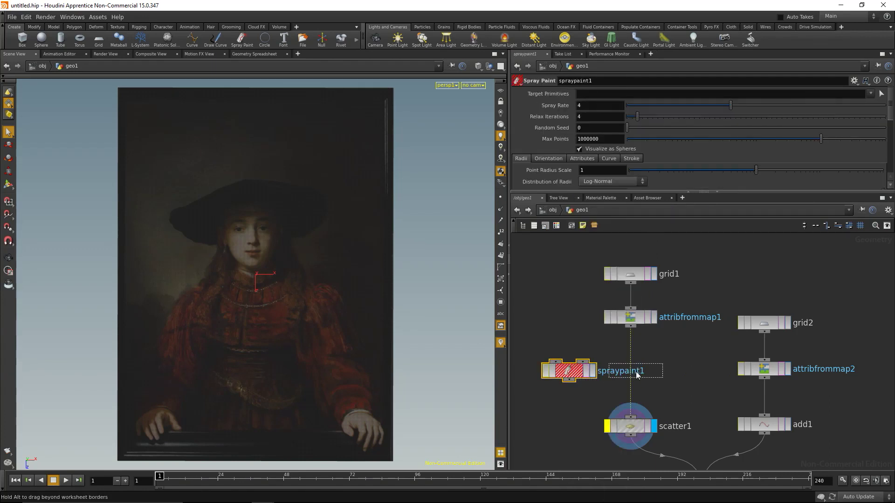
pyautogui.moveTo(569, 371); pyautogui.dragTo(630, 371)
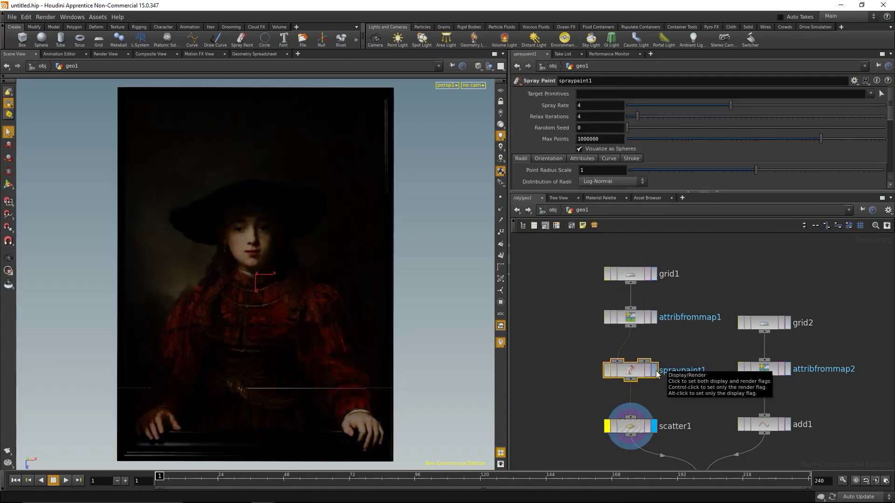
# Step: Display spraypaint1 and spray points over the hat's brim, down along the hair and over the red sleeve toward the hand
pyautogui.click(654, 370)
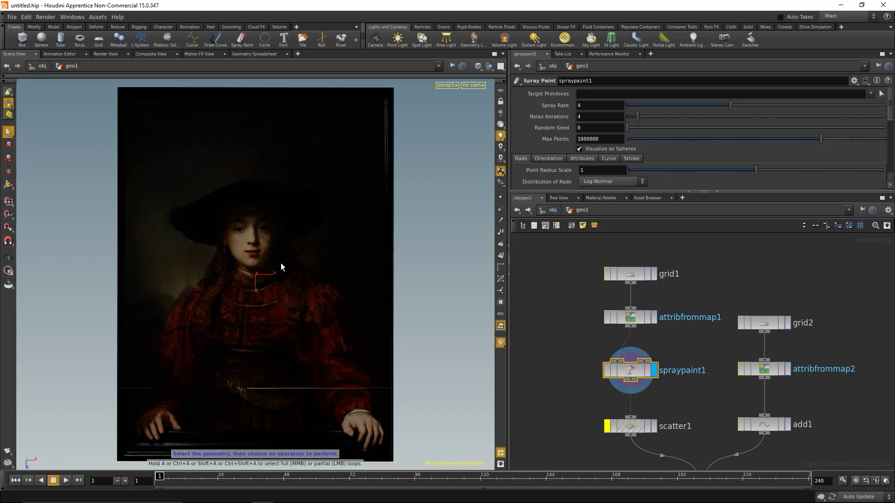
pyautogui.click(8, 185)
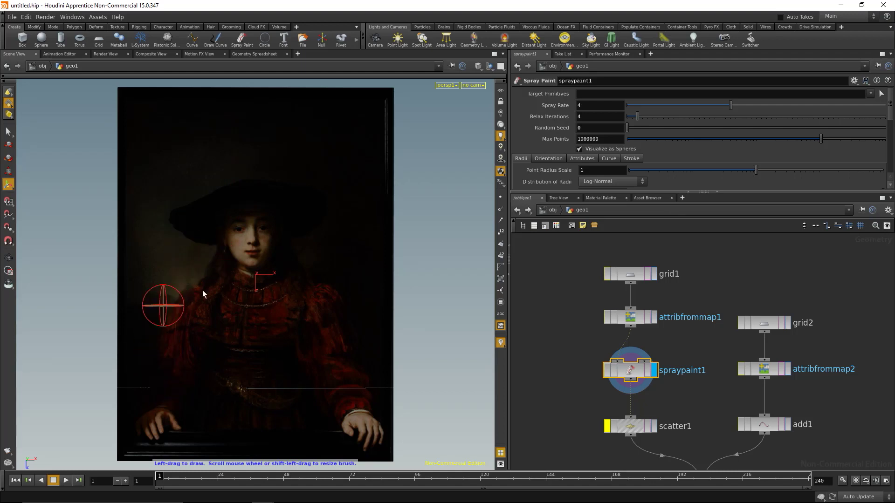
pyautogui.moveTo(232, 183); pyautogui.dragTo(170, 225)
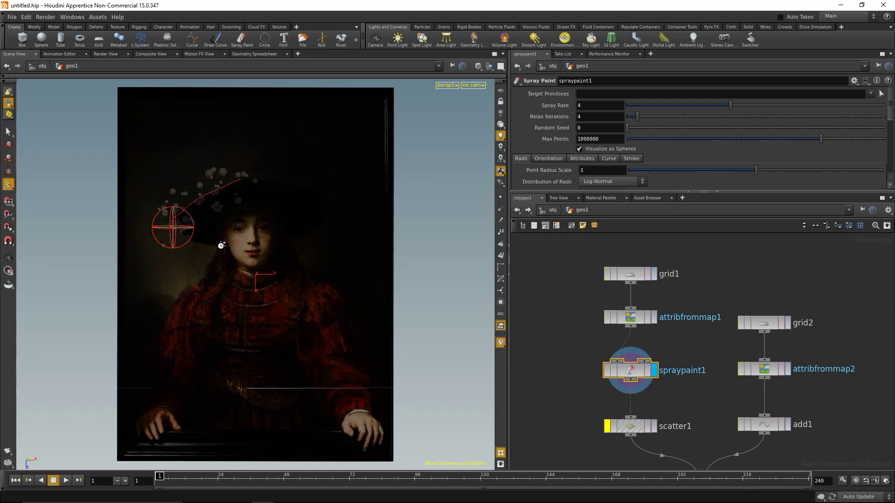
pyautogui.moveTo(223, 255)
pyautogui.mouseDown()
pyautogui.moveTo(174, 306)
pyautogui.moveTo(170, 348)
pyautogui.moveTo(178, 387)
pyautogui.mouseUp()
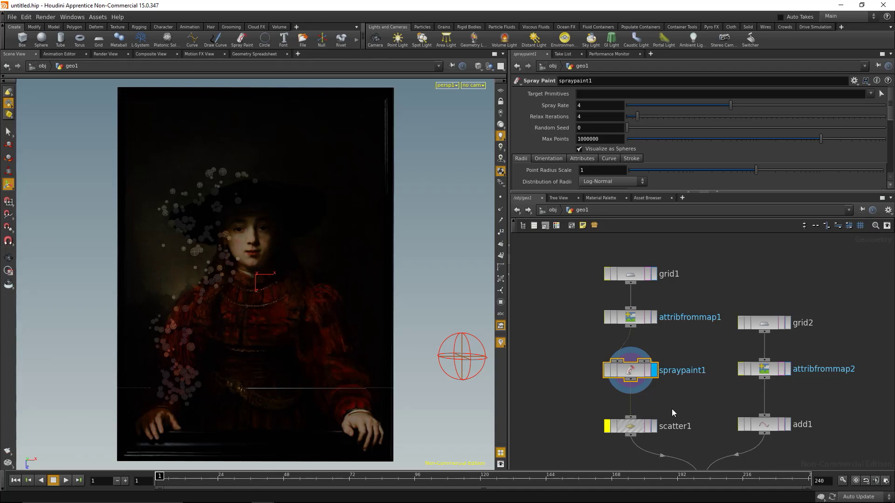
# Step: Display merge1, leave the spray brush for the Select tool and examine the painted points together with the corner points
pyautogui.moveTo(692, 411); pyautogui.dragTo(685, 311, button='middle')
pyautogui.click(718, 385)
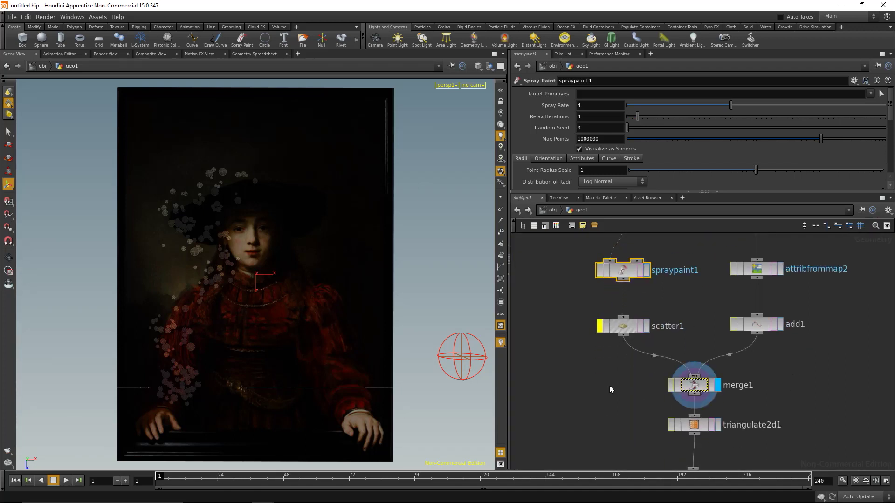
pyautogui.moveTo(623, 412); pyautogui.dragTo(602, 368, button='middle')
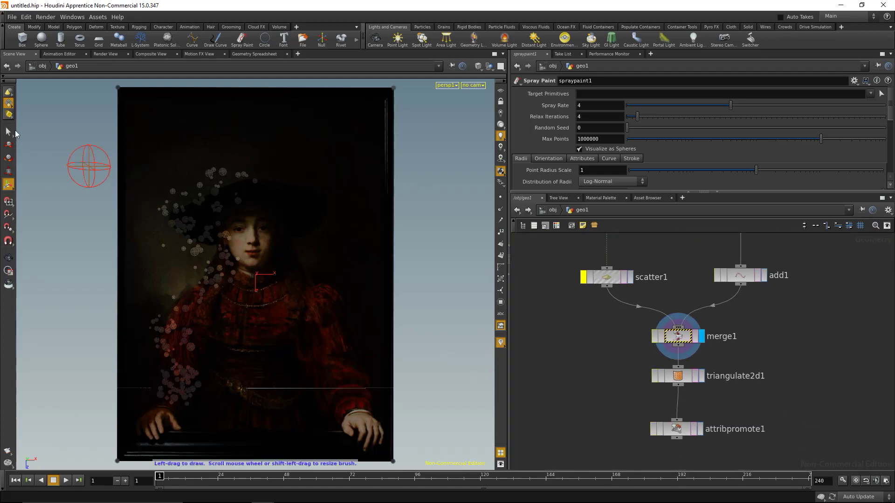
pyautogui.click(10, 131)
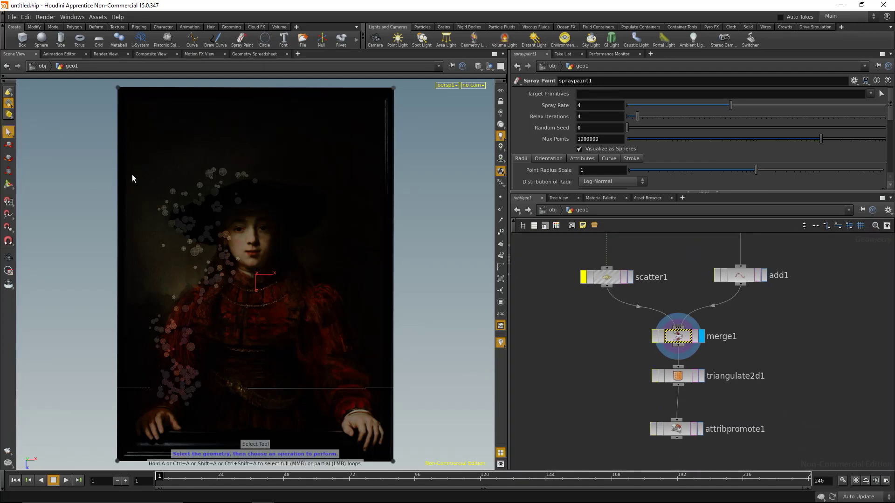
pyautogui.moveTo(587, 363)
pyautogui.mouseDown(button='middle')
pyautogui.moveTo(581, 406)
pyautogui.moveTo(552, 366)
pyautogui.moveTo(559, 372)
pyautogui.mouseUp(button='middle')
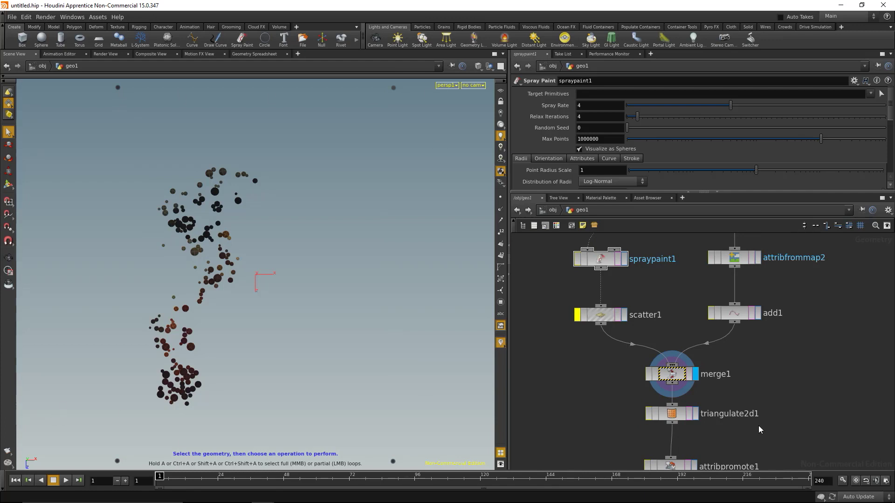
# Step: Display the triangulate2d1 result, and set the display to attribpromote1 for the mesh with per-primitive colours
pyautogui.moveTo(695, 415); pyautogui.dragTo(693, 367, button='middle')
pyautogui.click(693, 367)
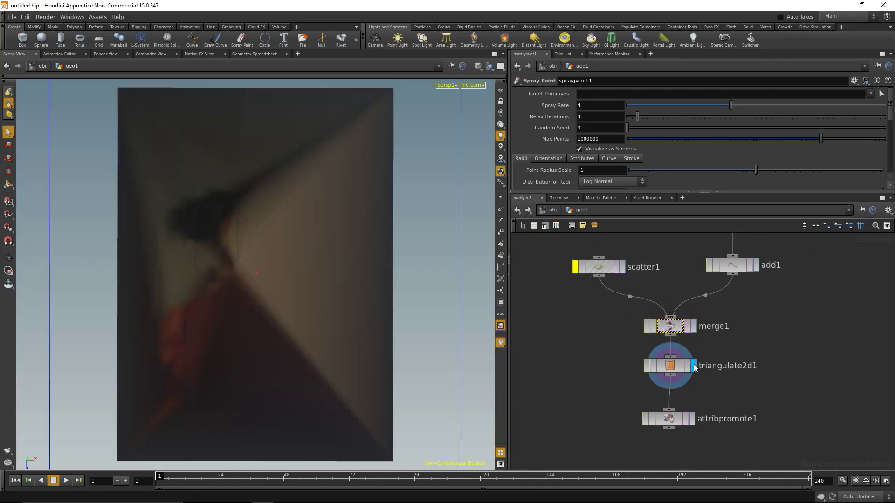
pyautogui.click(692, 418)
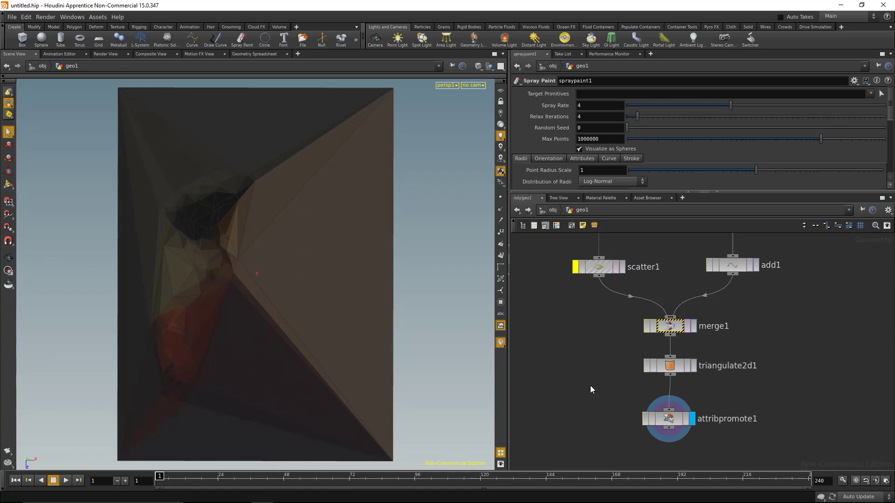
# Step: Select spraypaint1 to inspect its painted points over the triangulated mesh, and move the selection down the network to attribpromote1
pyautogui.scroll(3, 575, 340)
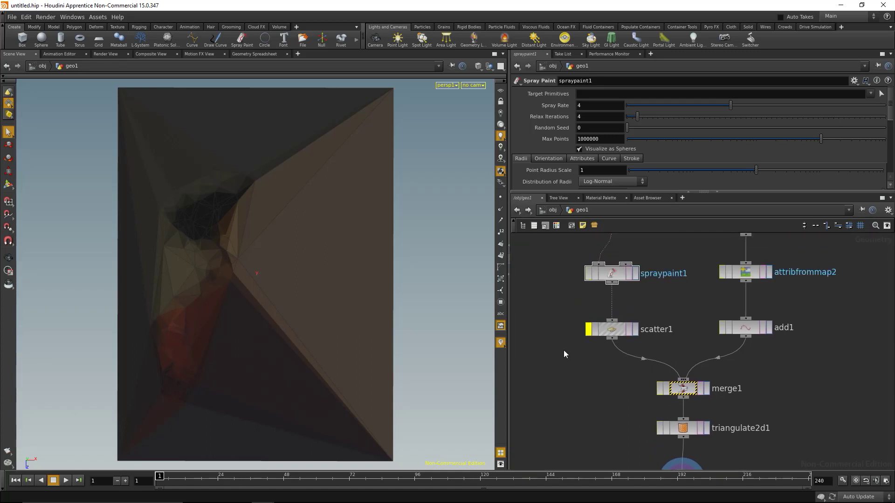
pyautogui.moveTo(559, 306); pyautogui.dragTo(649, 338)
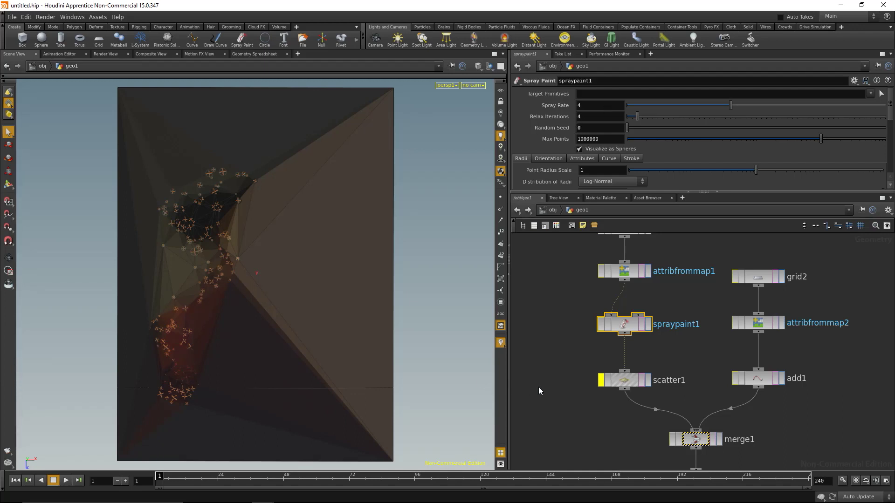
pyautogui.press('Down')
pyautogui.press('Down')
pyautogui.press('Down')
pyautogui.press('Down')
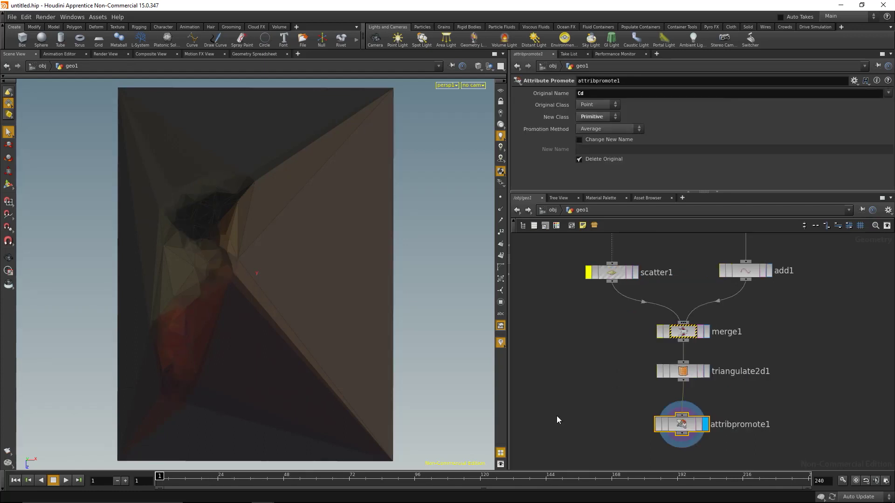